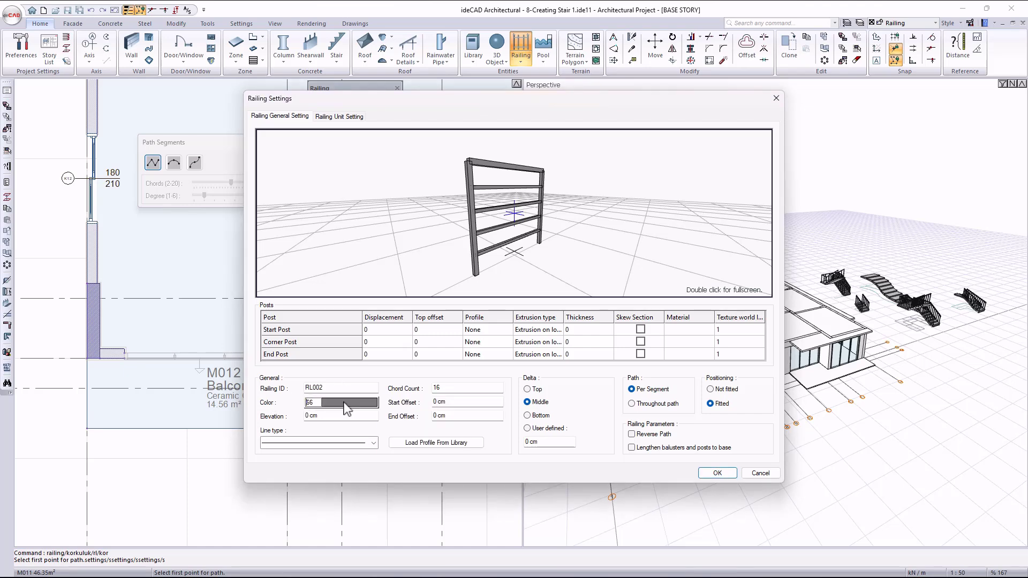
Open the railing's unit settings, where its balusters, plates and rails are defined.
click(351, 443)
key(Escape)
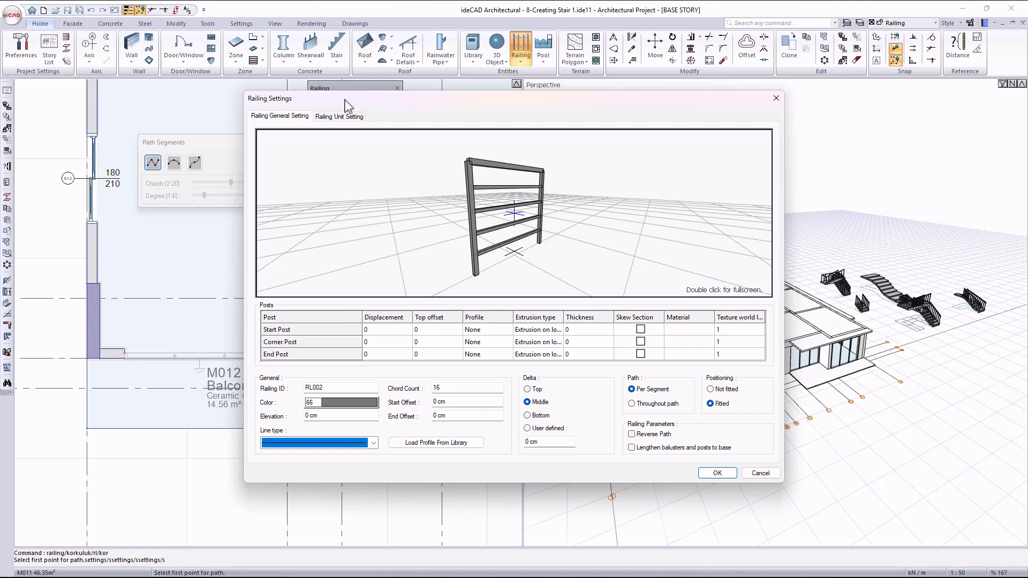
click(341, 117)
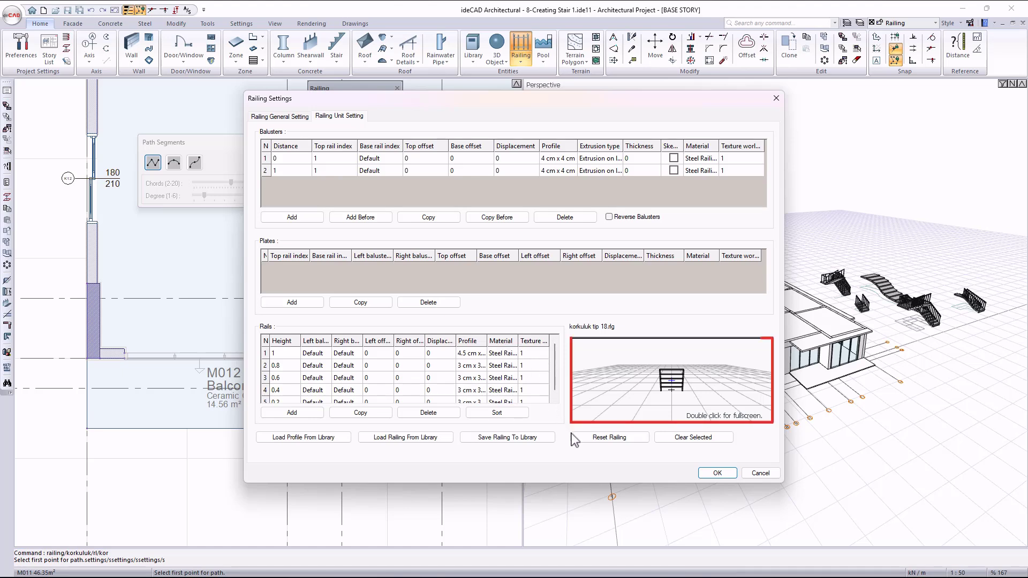
drag(636, 410, 670, 384)
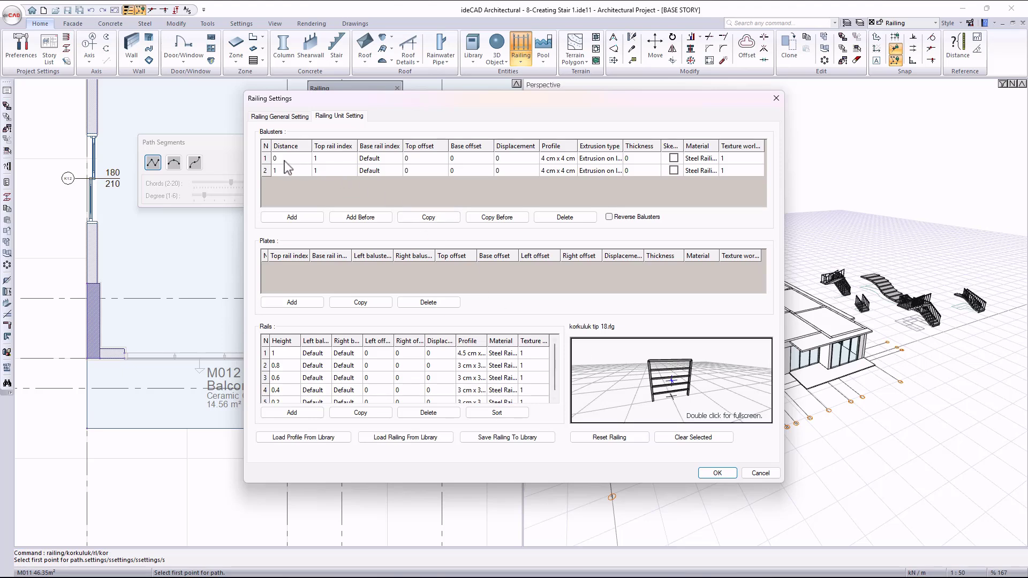
Add a third baluster at distance 0.5 with top rail index 1 and the 4 cm x 4 cm profile.
click(300, 218)
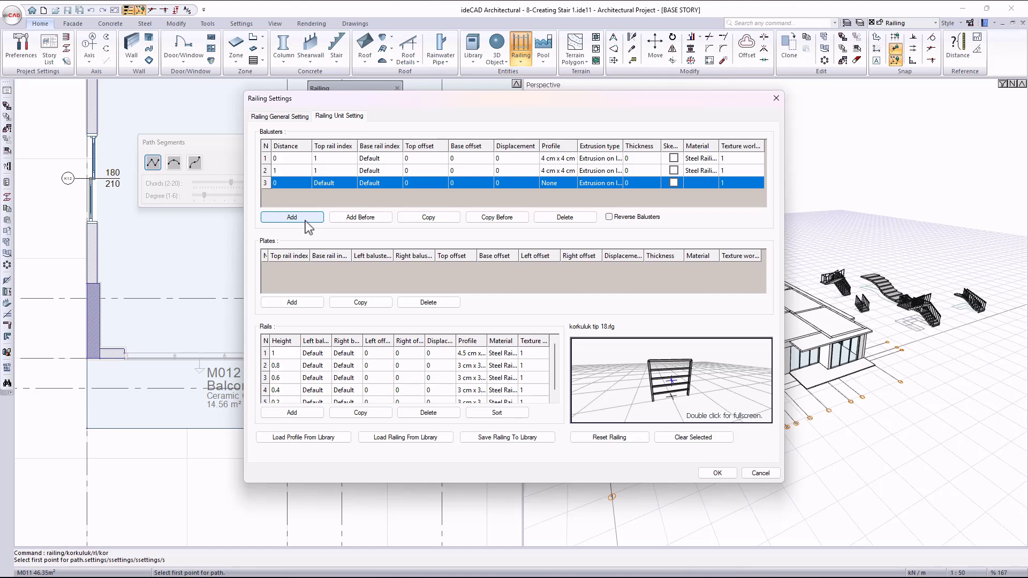
click(298, 182)
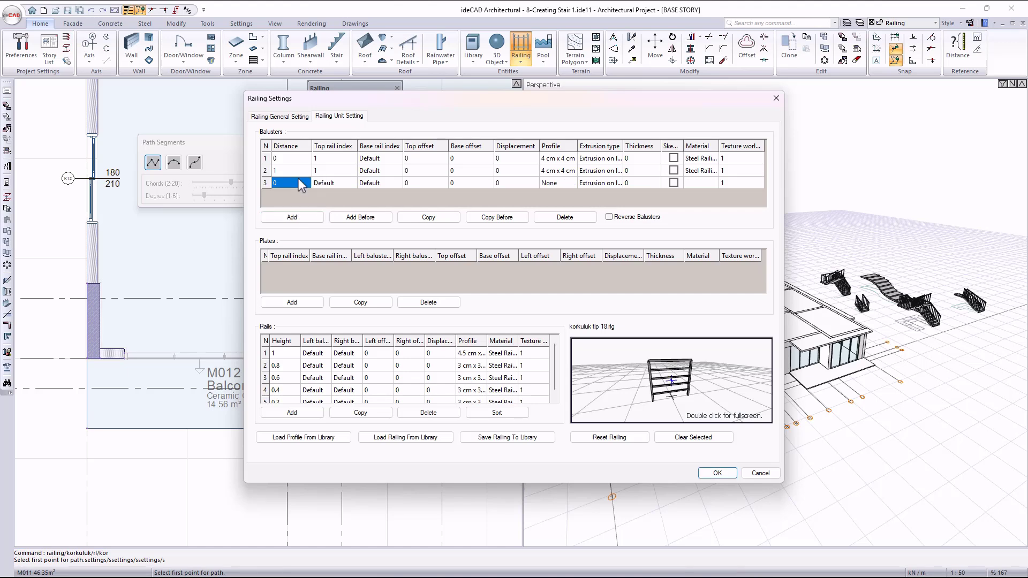
text(0.5)
click(345, 182)
click(346, 182)
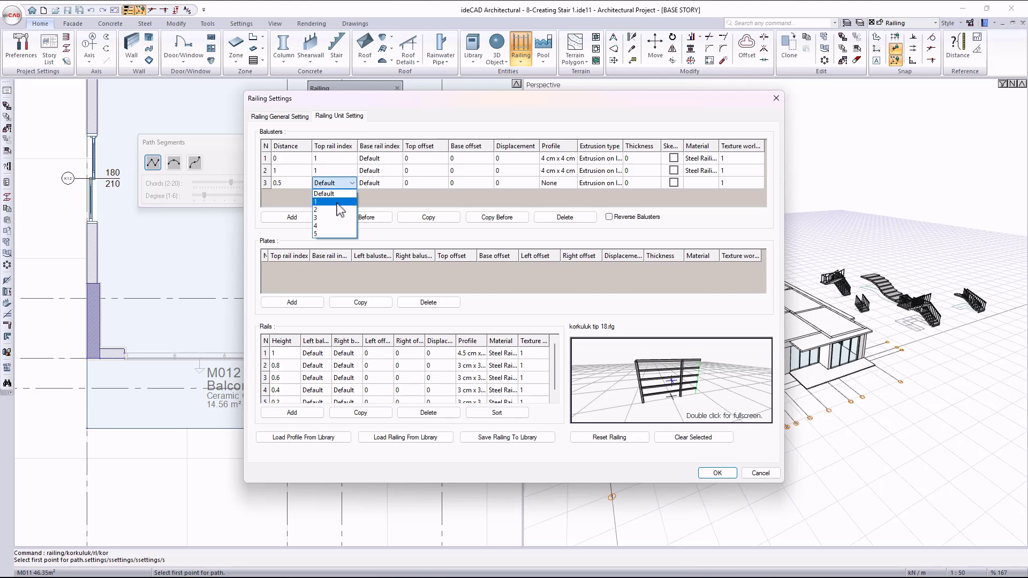
click(335, 201)
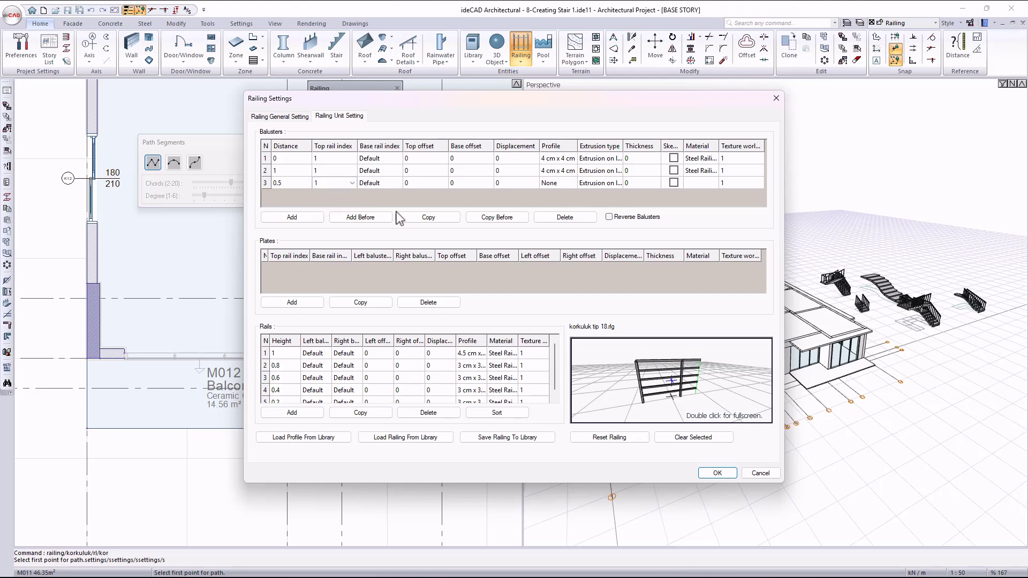
click(568, 184)
click(568, 184)
scroll(560, 345, down, 3)
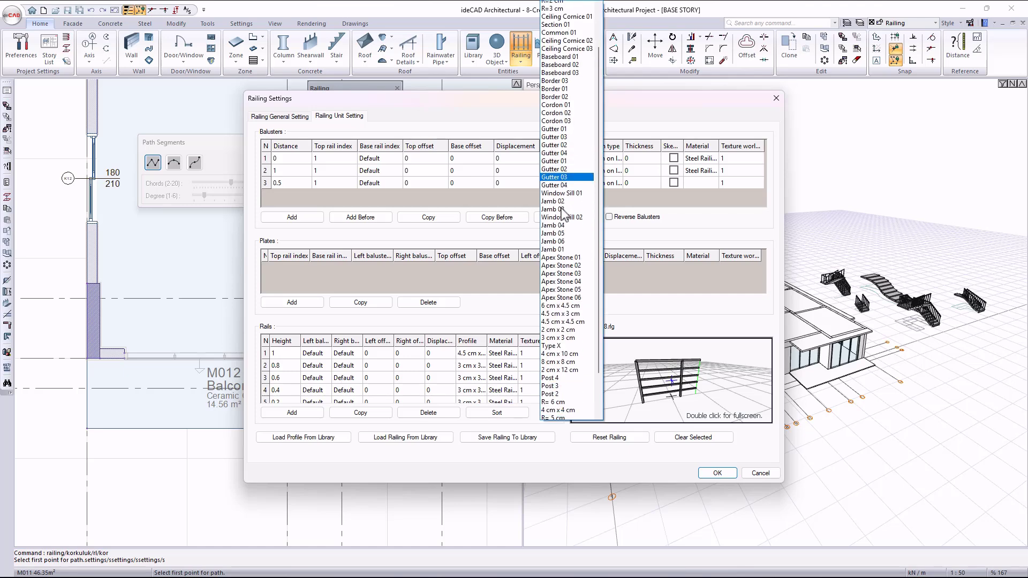
click(559, 390)
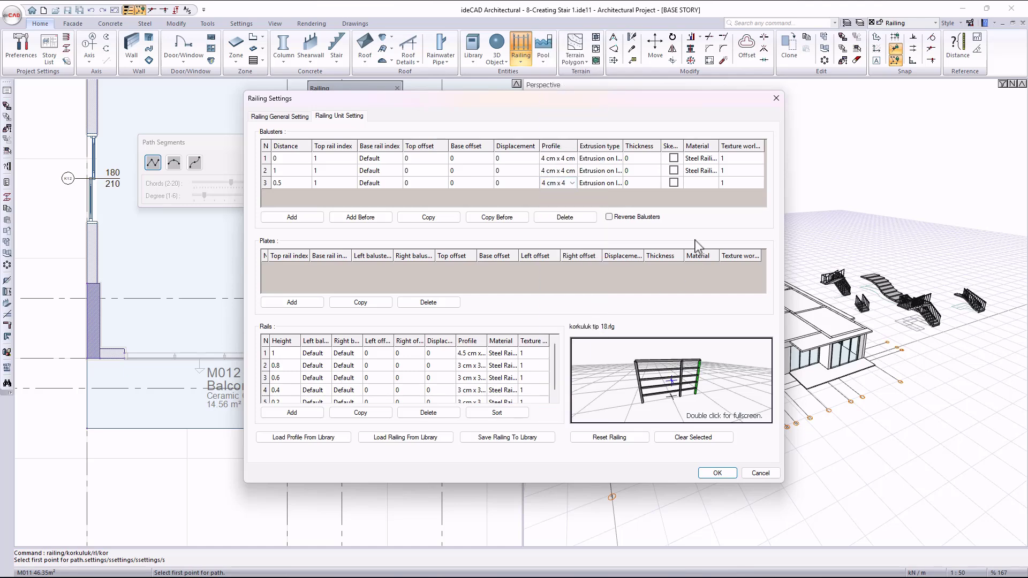
Delete the rail at height 0.8 from the railing unit.
click(292, 369)
click(428, 415)
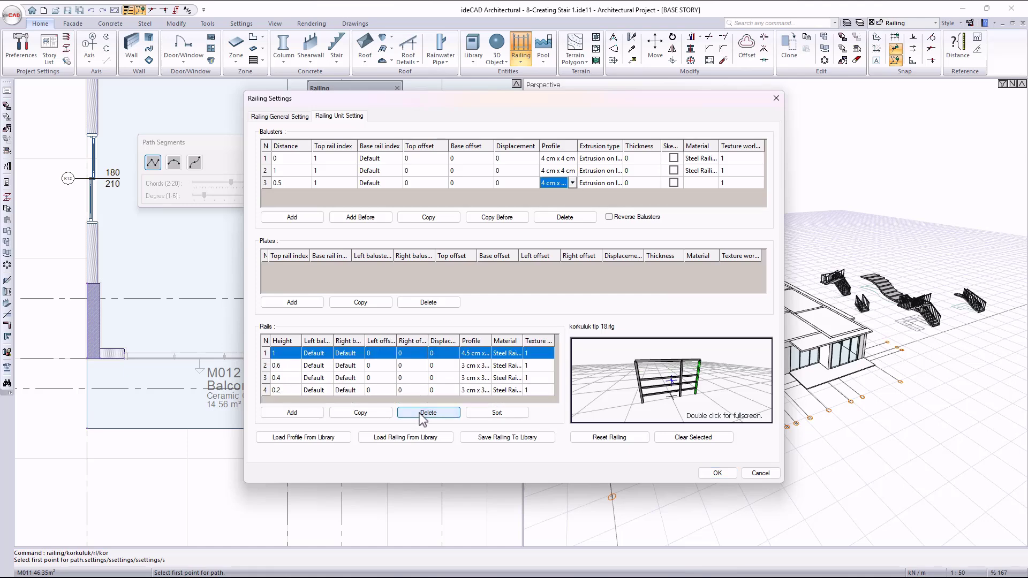
mouse_move(706, 397)
mouse_down()
mouse_move(715, 405)
mouse_move(641, 381)
mouse_move(692, 369)
mouse_move(712, 393)
mouse_move(675, 385)
mouse_move(719, 383)
mouse_up()
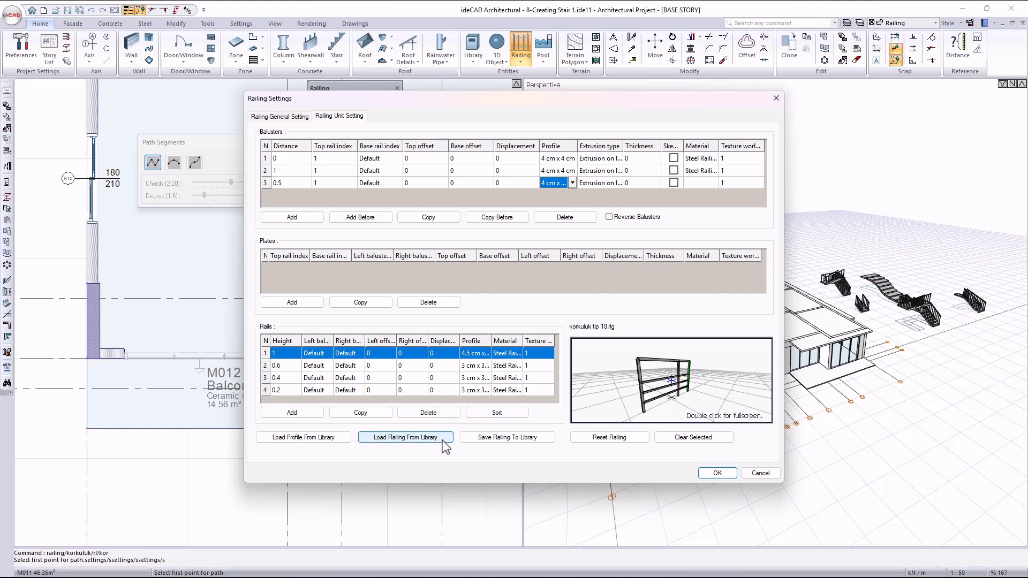
Browse the railing library and examine the previews of several railing types without loading one.
click(405, 437)
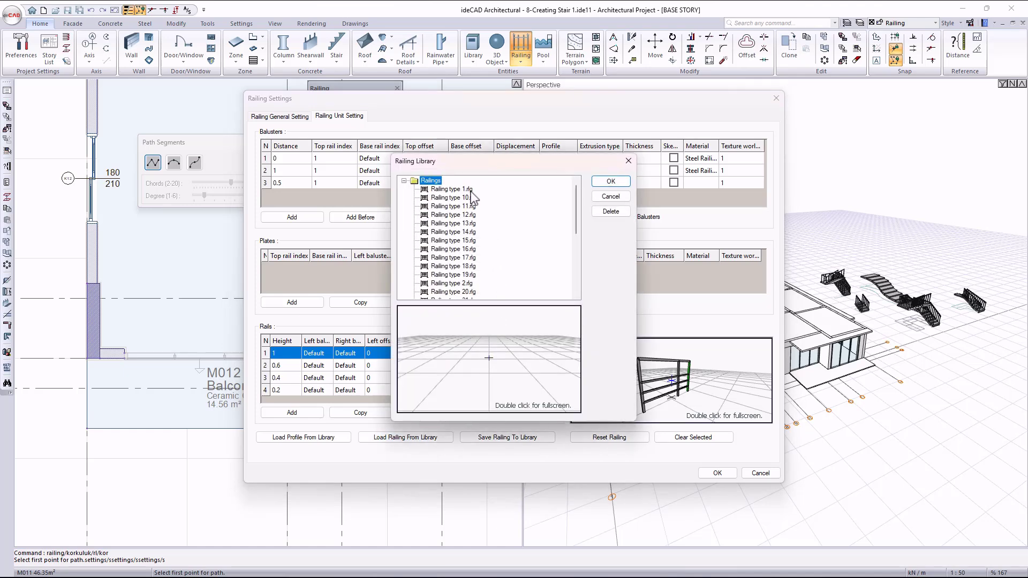
click(471, 191)
key(Down)
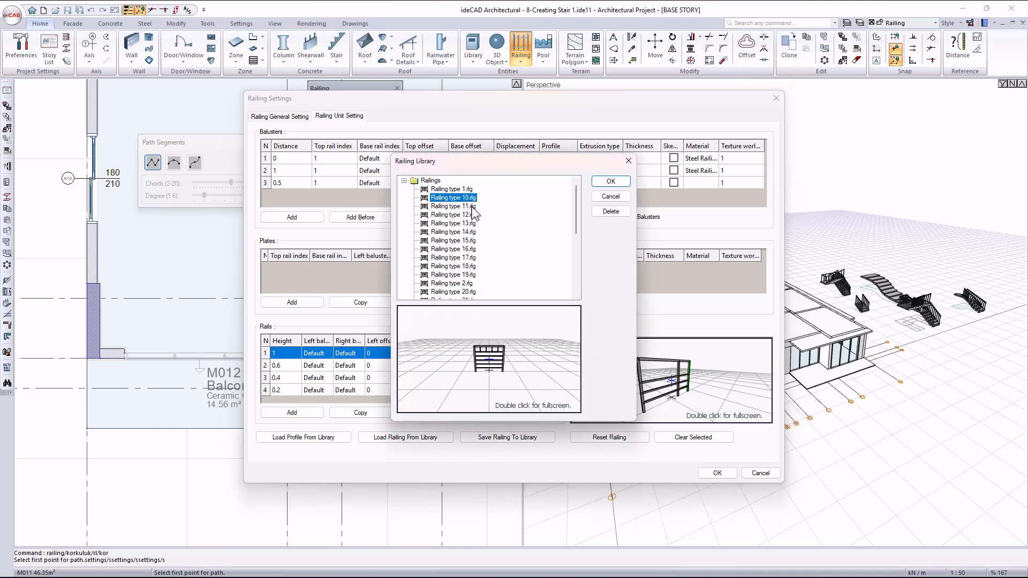
click(472, 207)
click(466, 233)
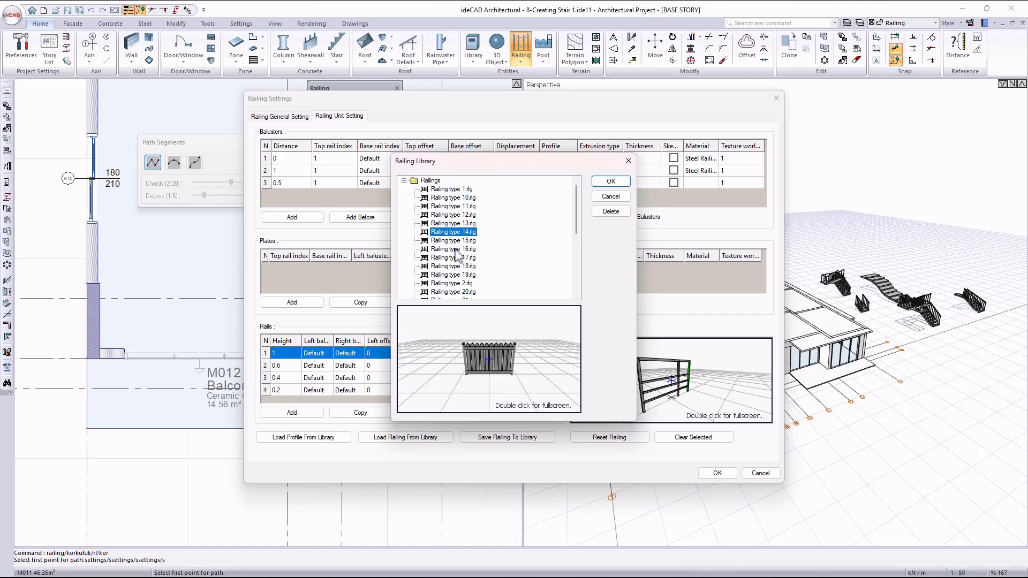
click(460, 250)
click(457, 267)
click(454, 284)
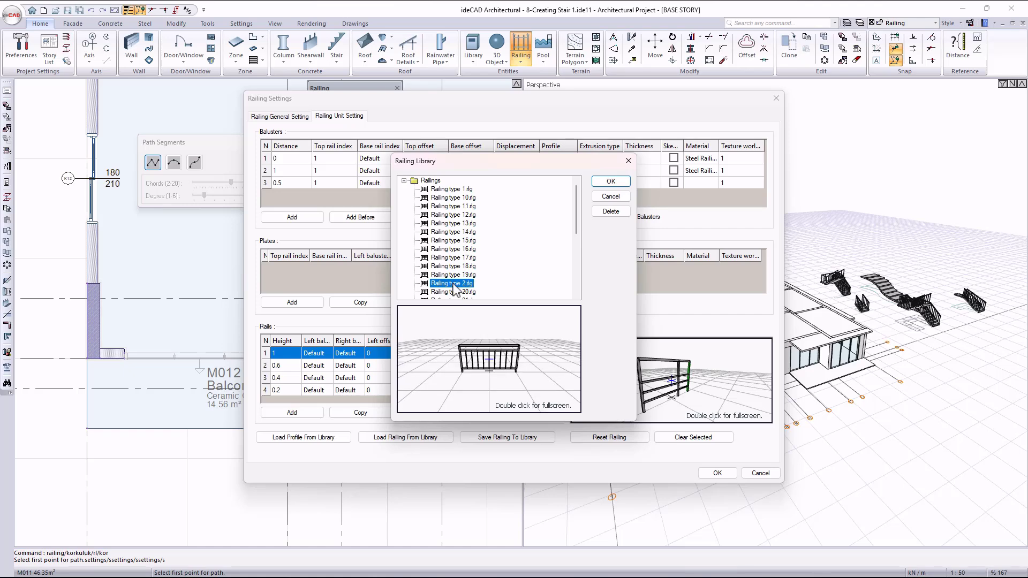
scroll(456, 290, down, 1)
click(623, 197)
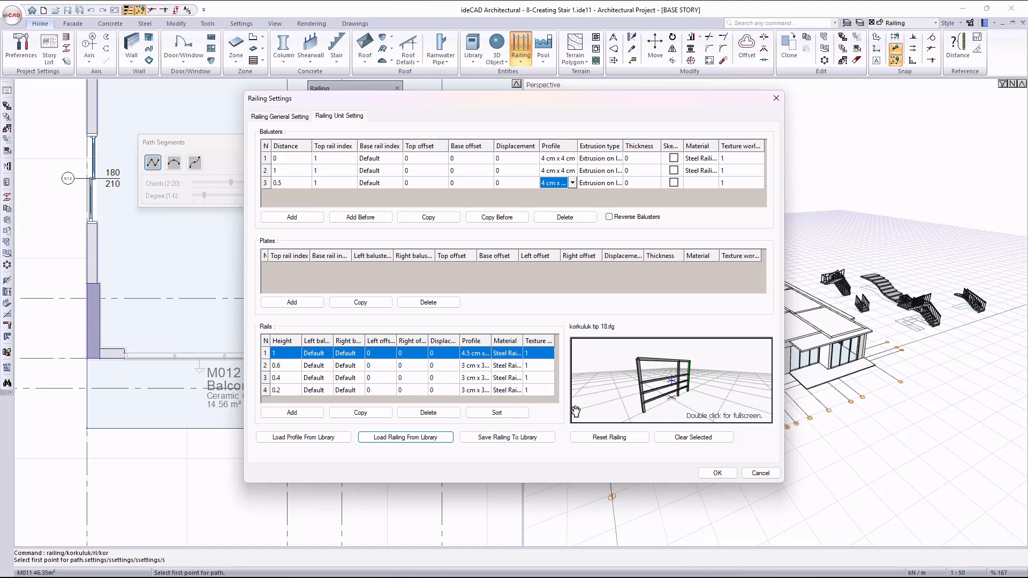
Save the customized railing to the library under the name Railig T1.
click(542, 438)
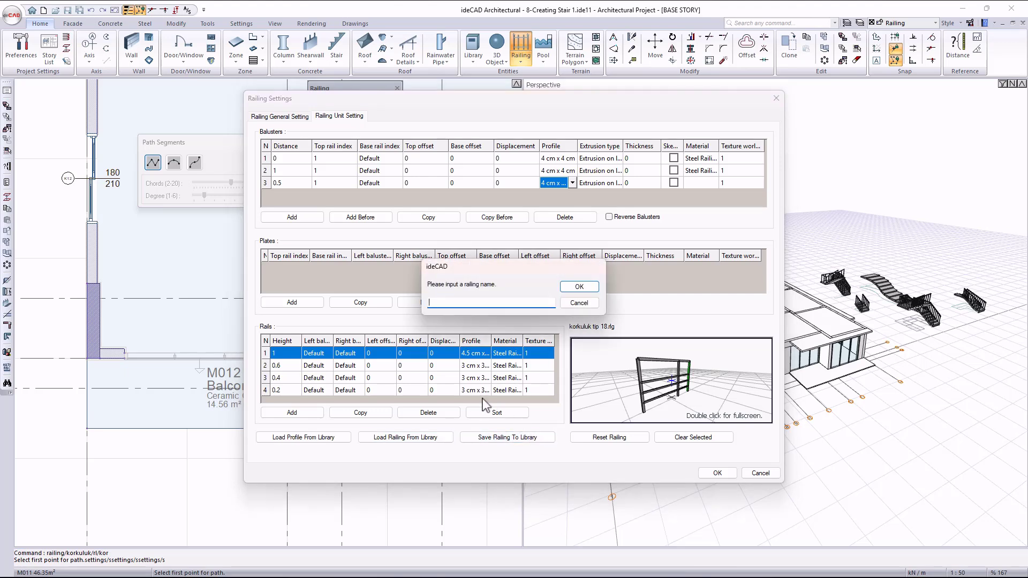
text(Railig T1)
click(579, 286)
Check the preview of the saved Railig T1 in the railing library and leave without loading it.
click(408, 440)
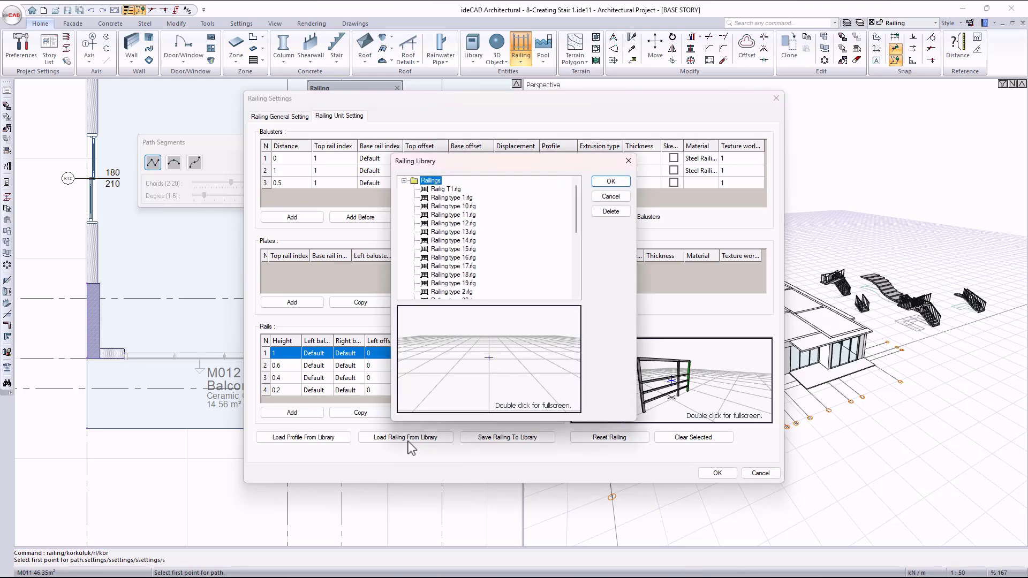
click(459, 191)
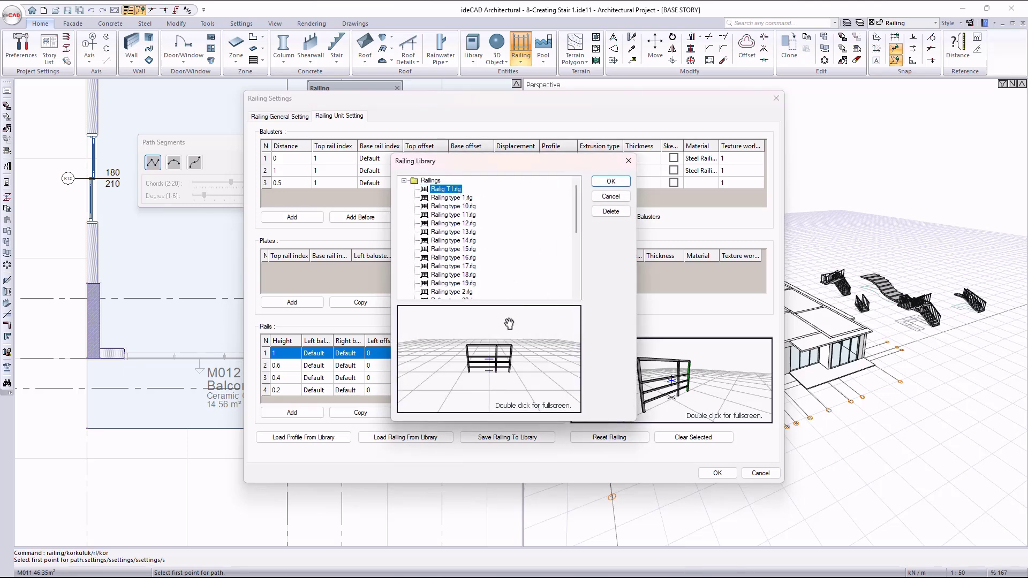
click(611, 196)
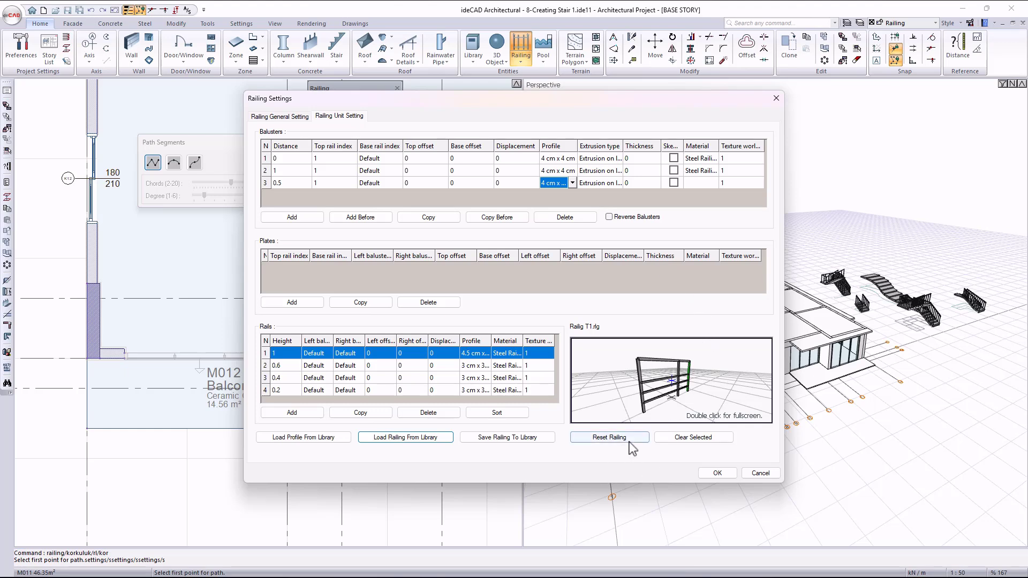
Reset the railing unit and load Railig T1 from the railing library.
click(604, 441)
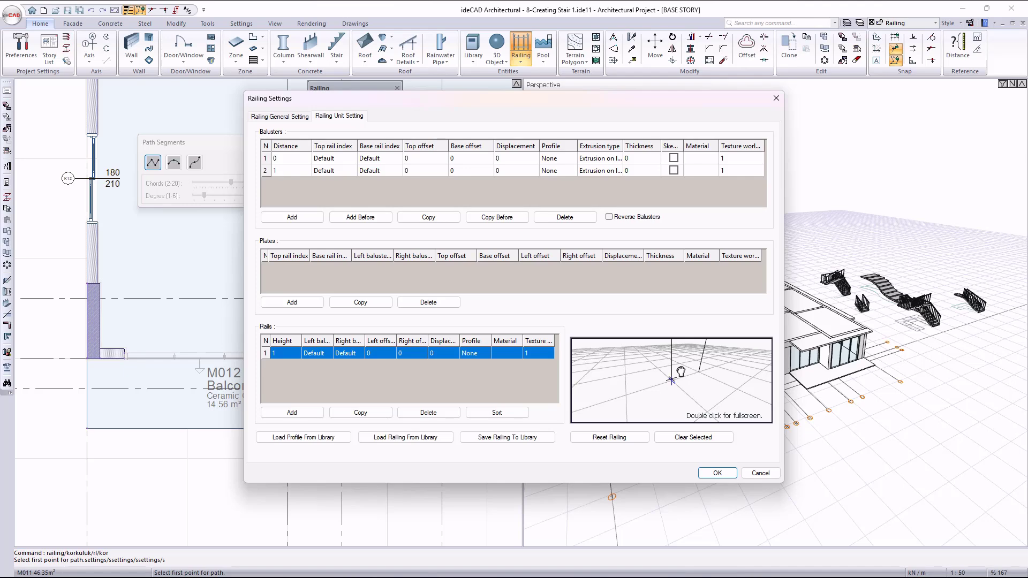
click(435, 438)
click(446, 190)
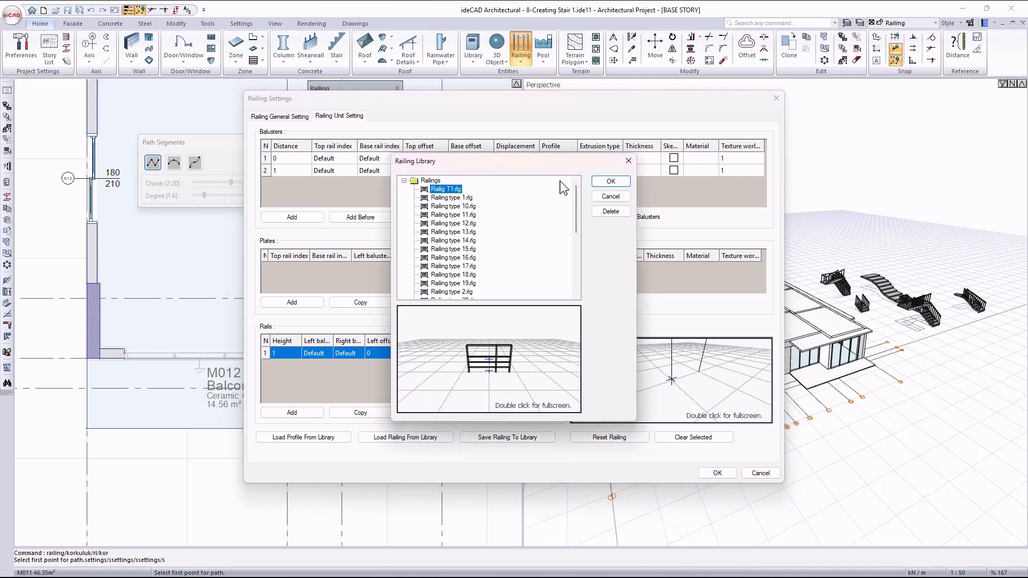
click(611, 181)
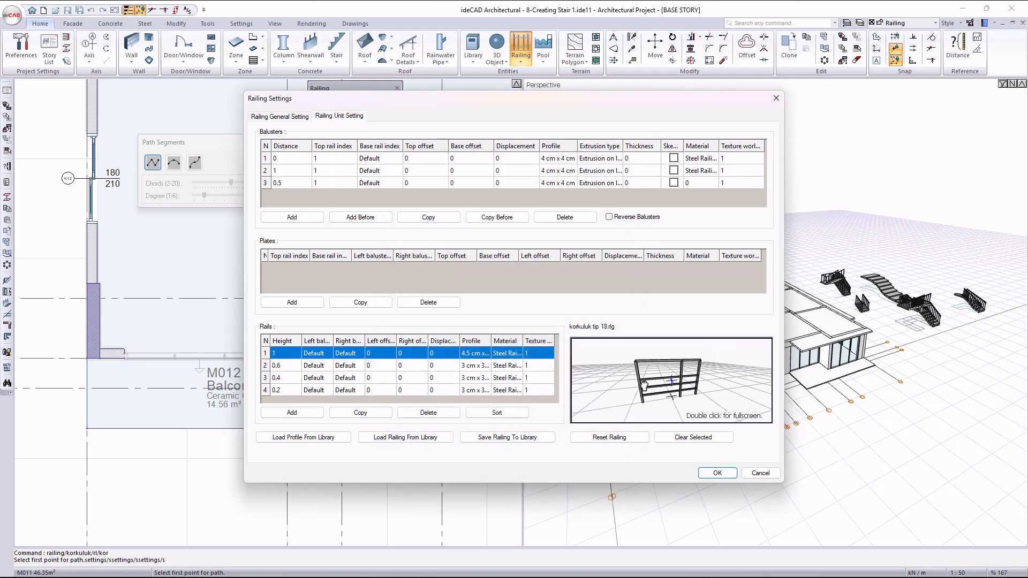
Clear the selection highlight after picking individual rails and a baluster, and accept the railing settings.
click(292, 370)
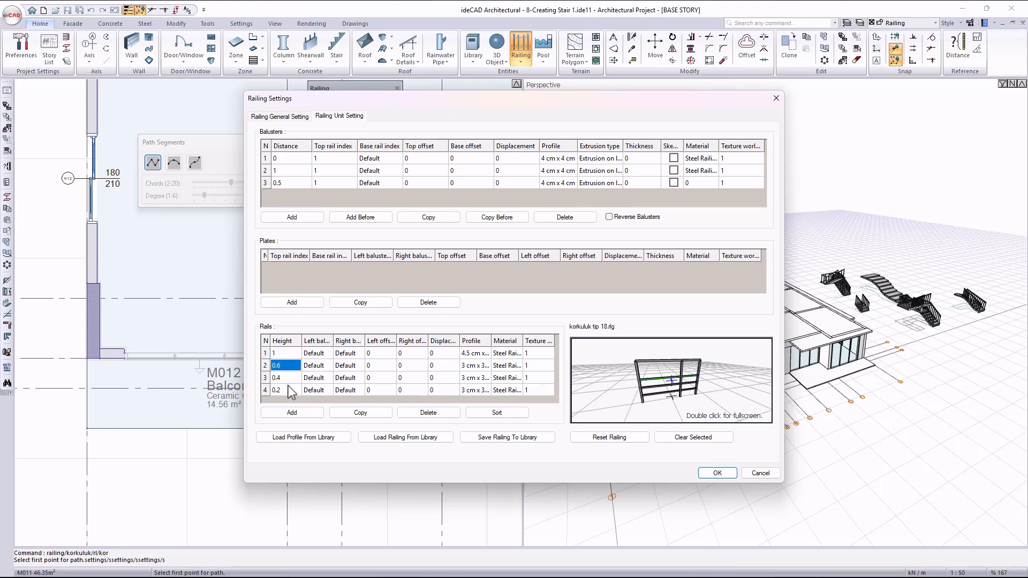
click(287, 390)
click(290, 169)
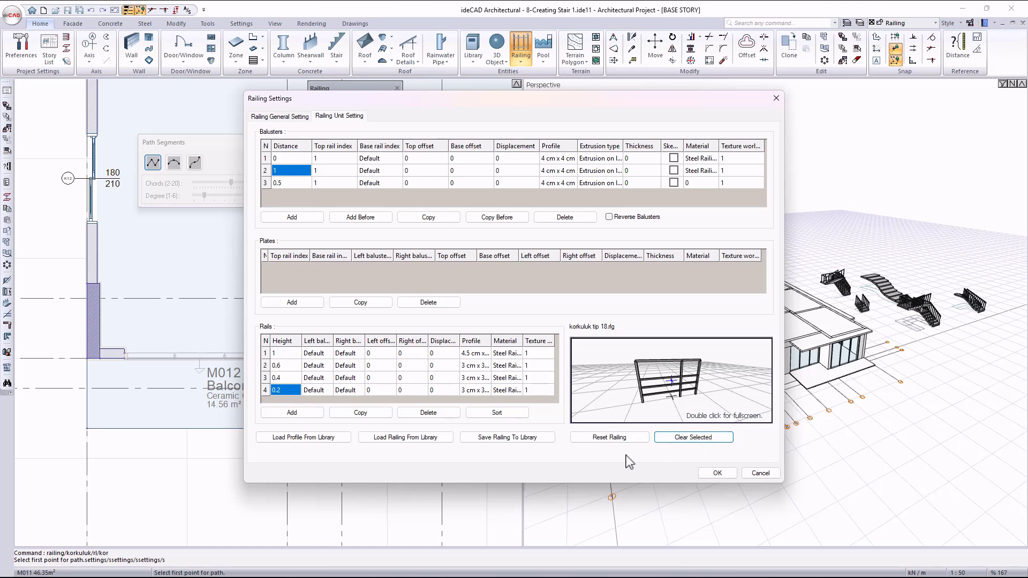
click(715, 473)
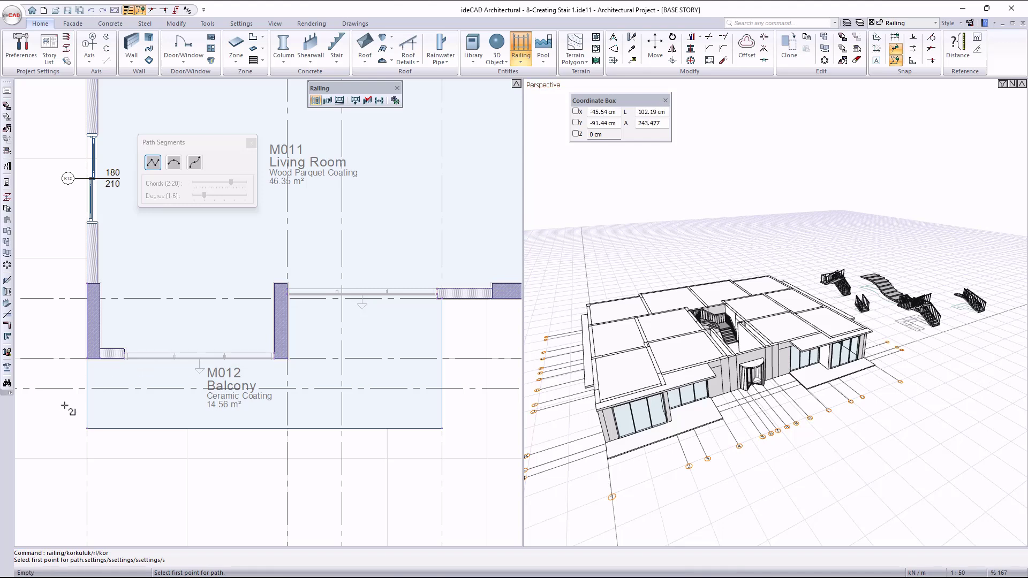
Start the railing path at the outer corner of the column on axis 1 and set its path alignment to Bottom.
scroll(64, 406, up, 2)
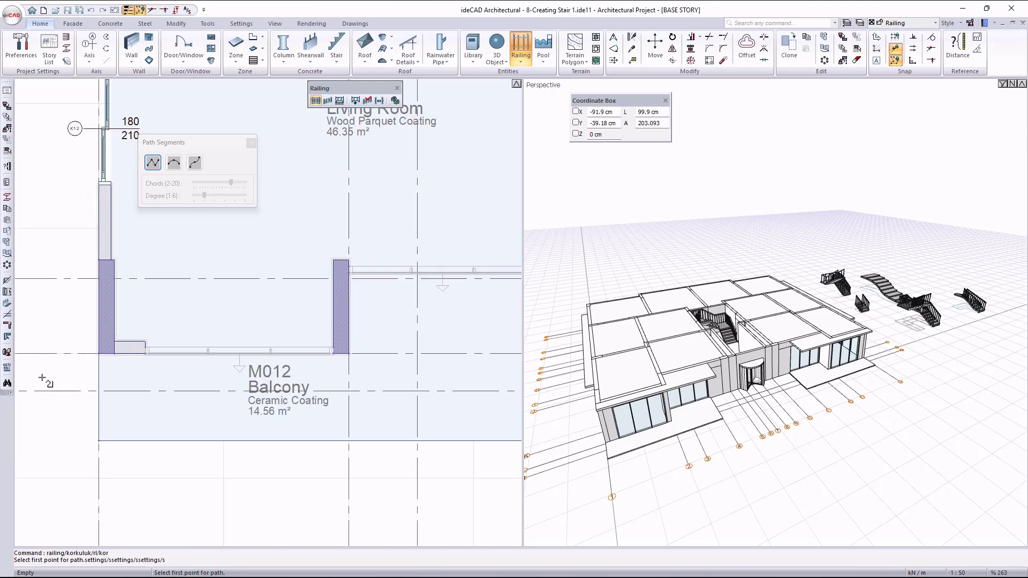
scroll(48, 377, up, 6)
click(237, 294)
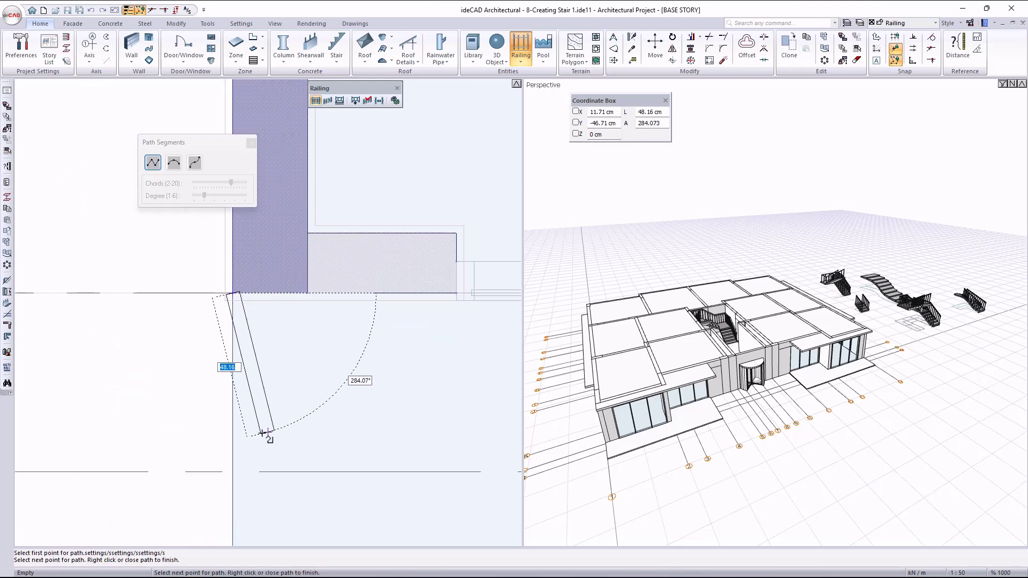
key(space)
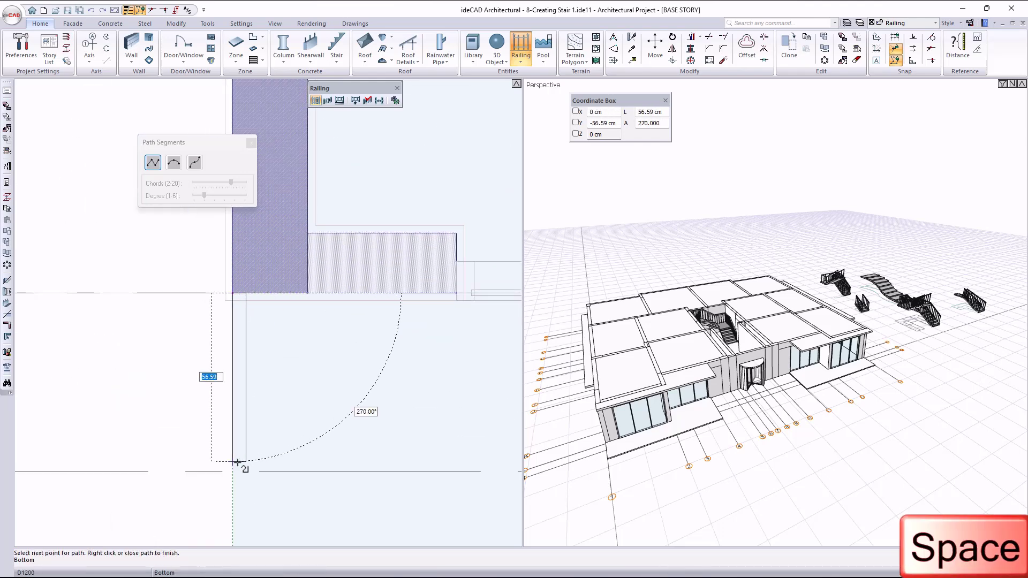
key(space)
key(space)
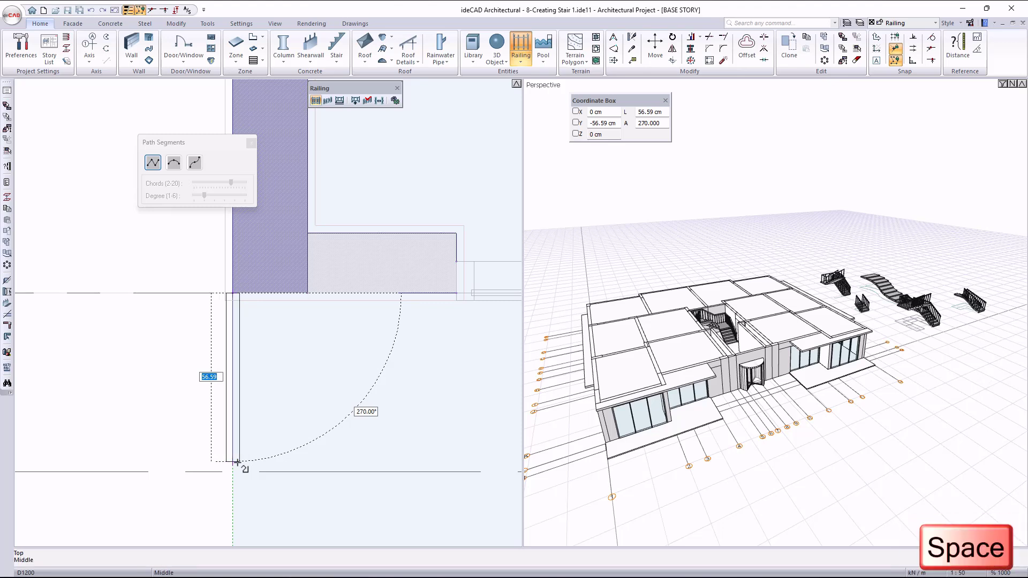
key(space)
Trace the railing path along the M012 balcony's outer edges to the wall at axis 4 and finish the railing.
scroll(258, 418, down, 3)
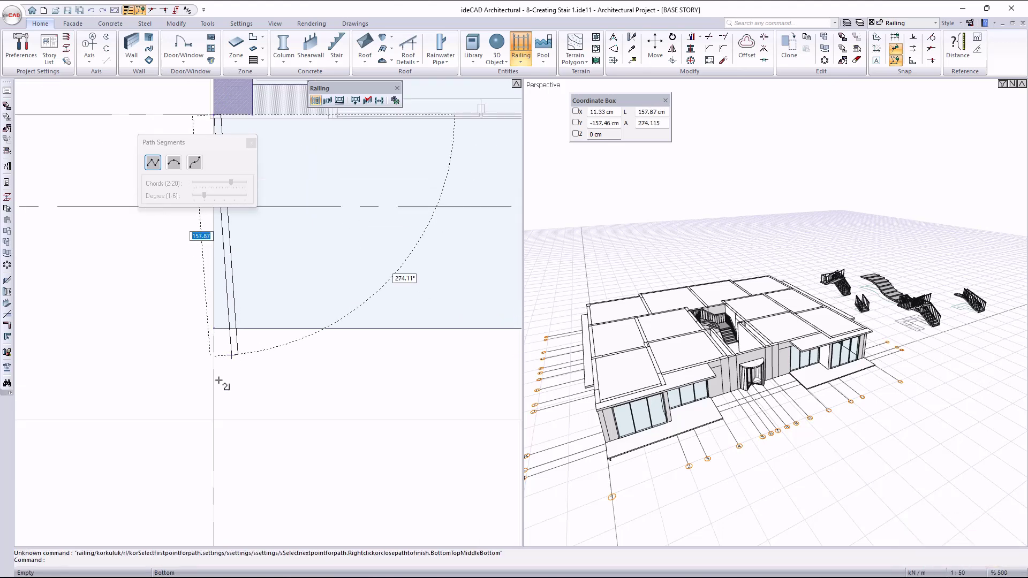
click(223, 339)
scroll(230, 337, down, 5)
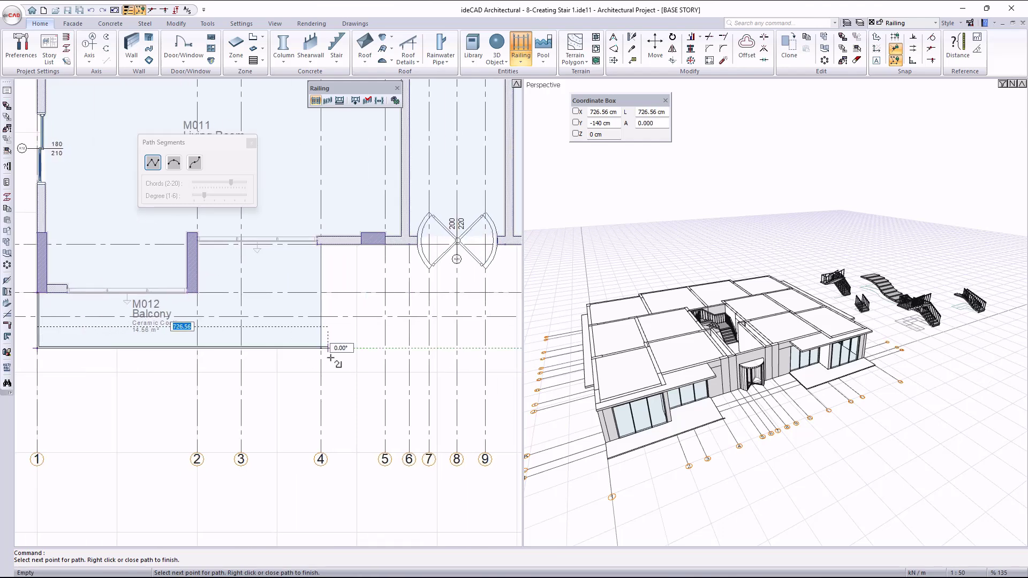
click(323, 349)
scroll(327, 322, up, 5)
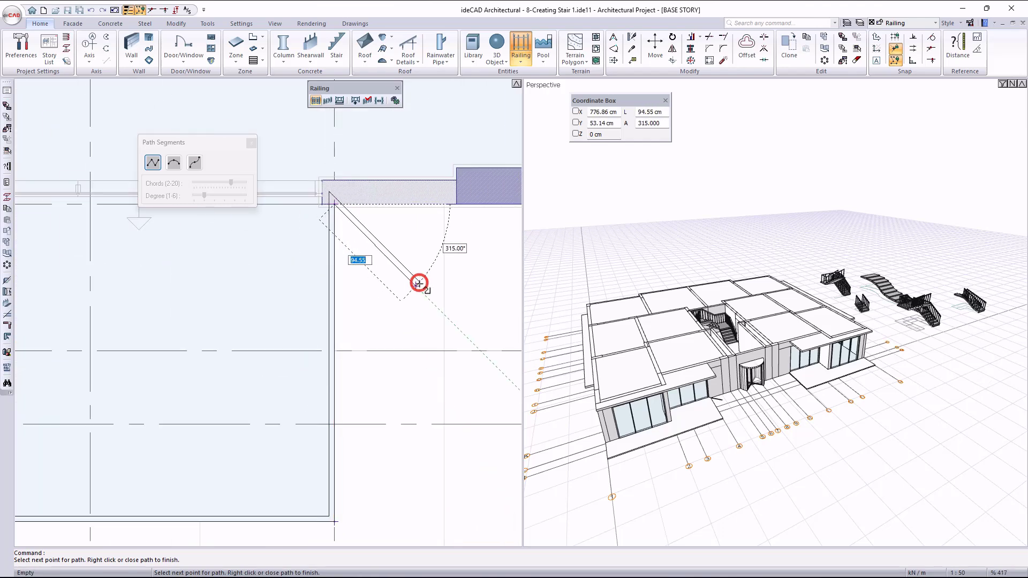
right_click(419, 283)
scroll(691, 479, up, 6)
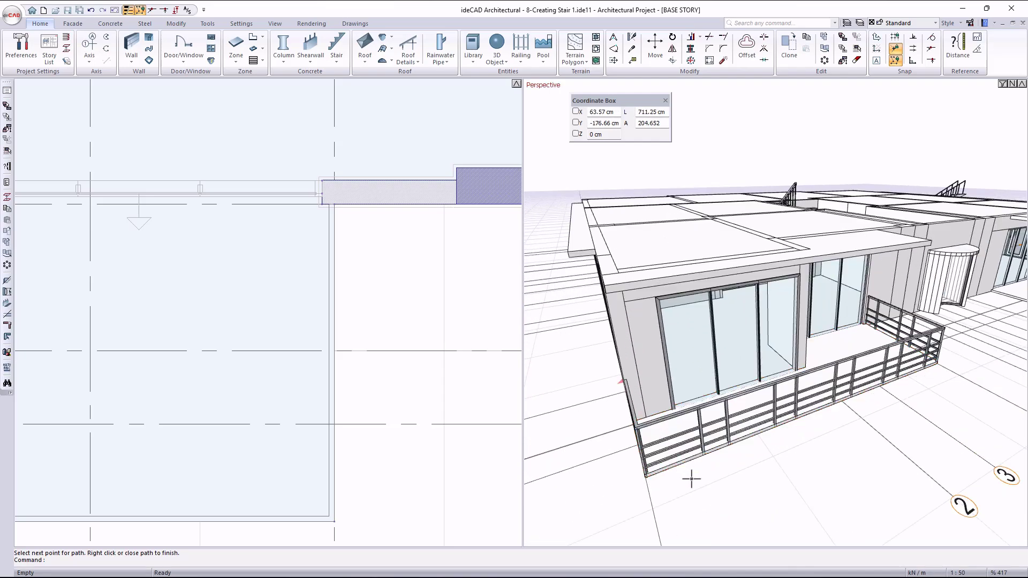
scroll(746, 419, up, 3)
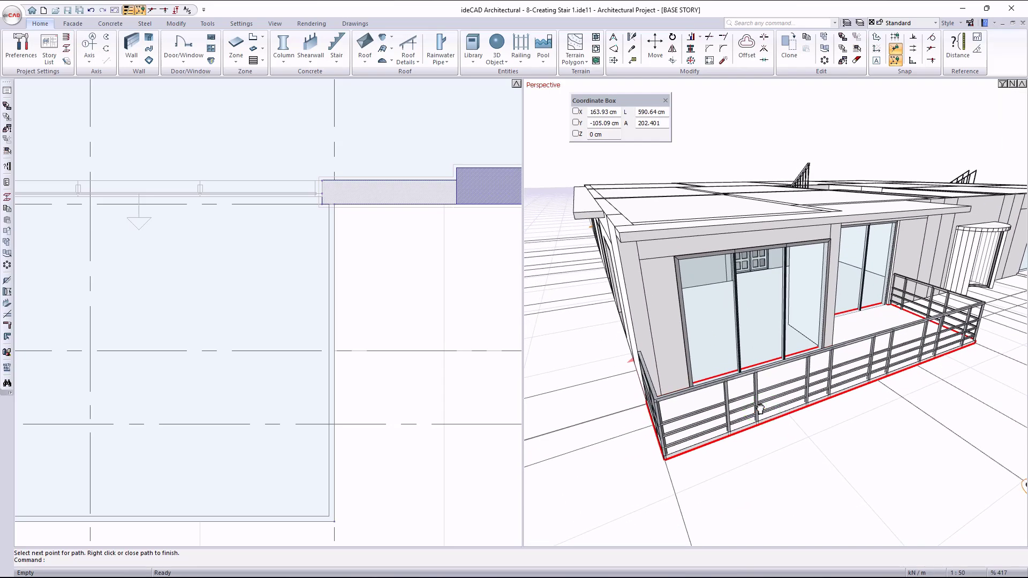
Try the Throughout path and Not fitted options on the balcony railing, restore Per Segment and Fitted, and accept the railing settings.
double_click(760, 409)
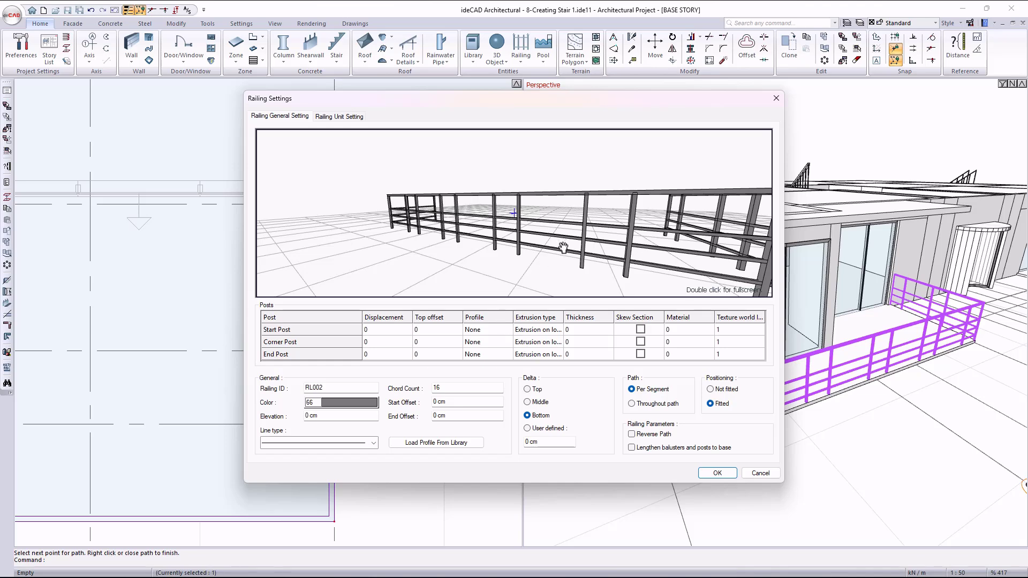
mouse_move(567, 244)
mouse_down()
mouse_move(461, 236)
mouse_move(536, 268)
mouse_move(506, 247)
mouse_move(502, 280)
mouse_up()
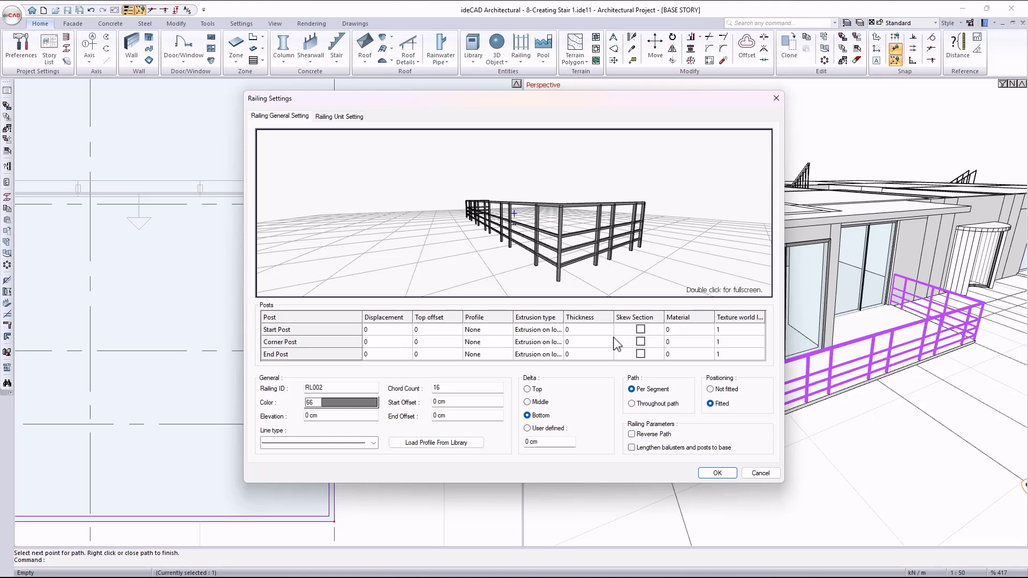
click(640, 404)
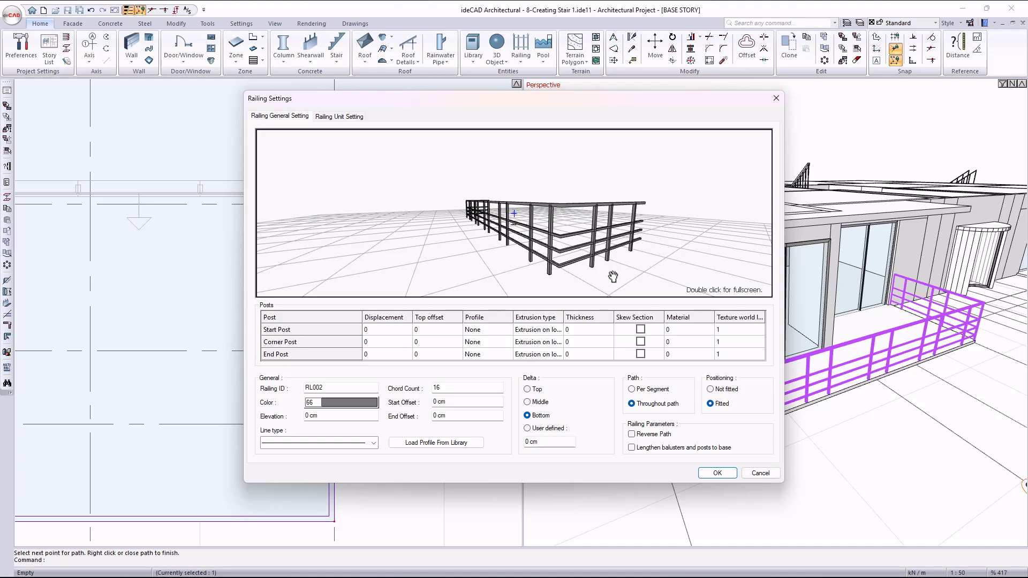
click(727, 390)
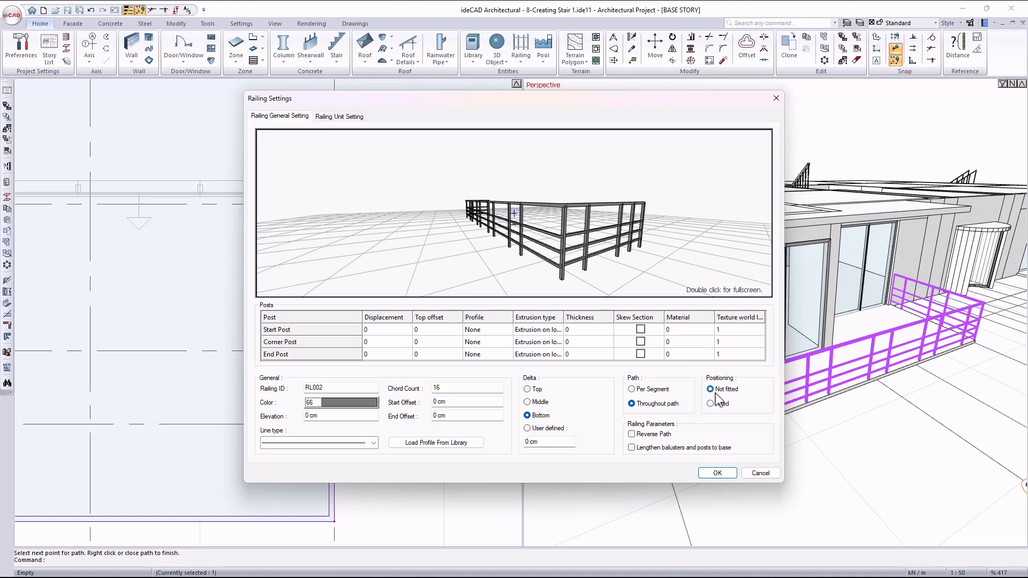
click(641, 391)
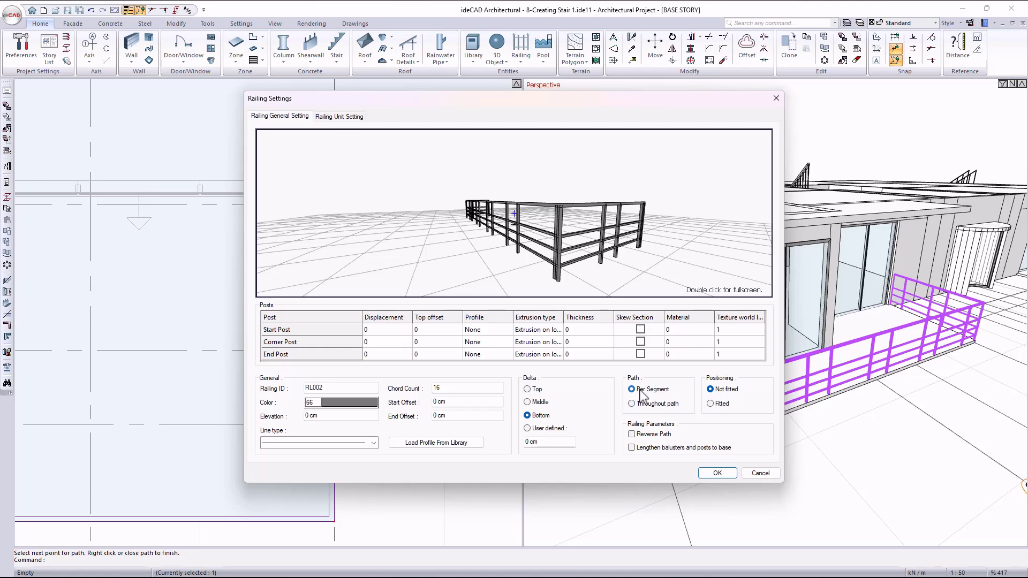
drag(566, 254, 601, 247)
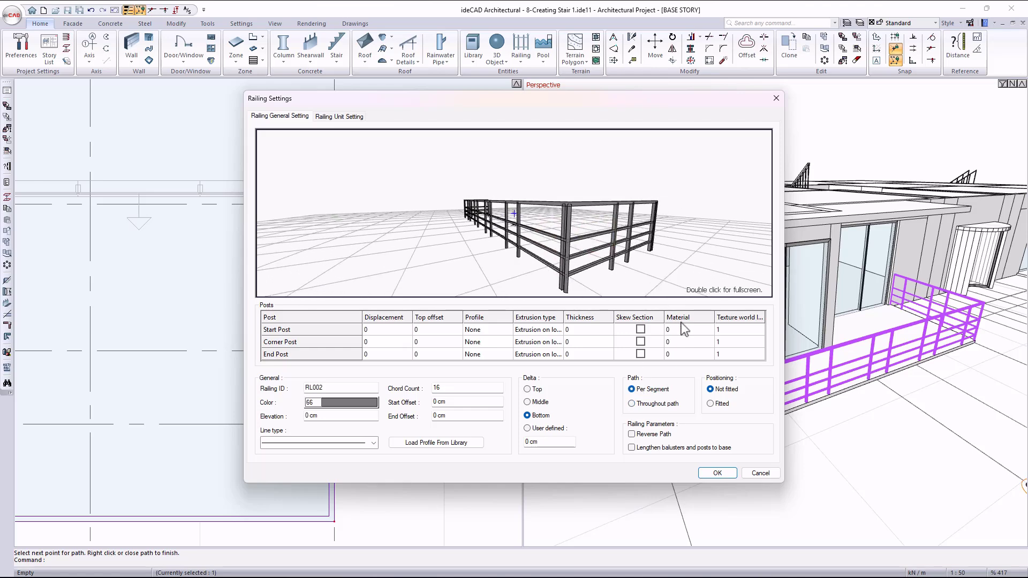
click(717, 405)
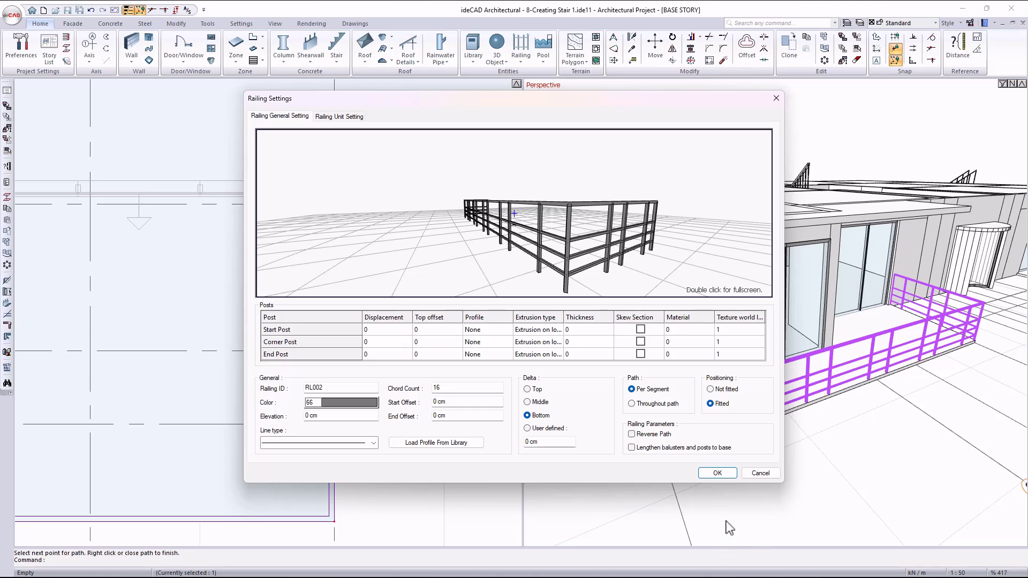
click(723, 475)
Hide all the existing railing sections of the stair in M013 with the Show/Hide Railing command.
scroll(745, 392, down, 2)
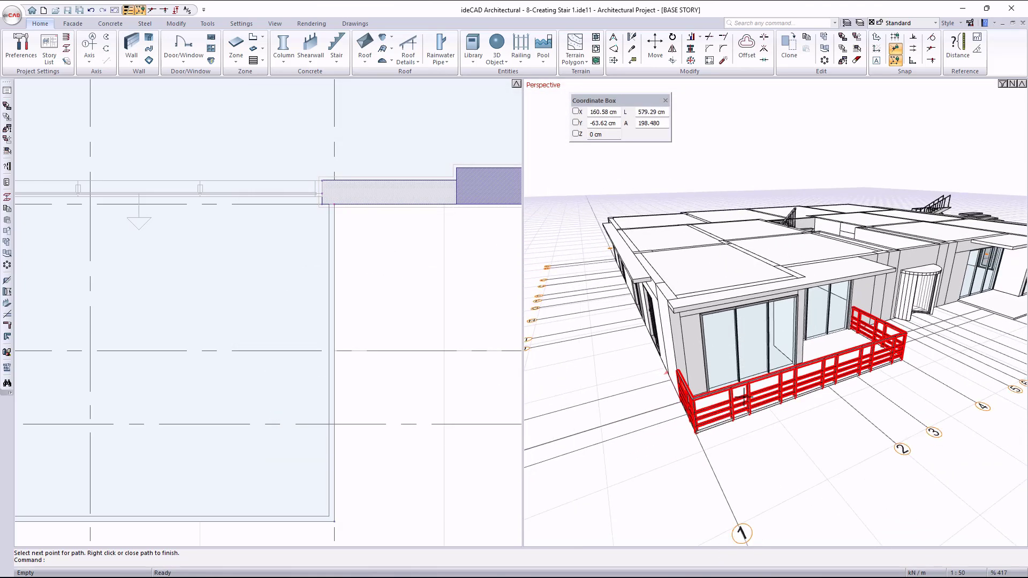
scroll(757, 382, down, 1)
scroll(844, 236, up, 6)
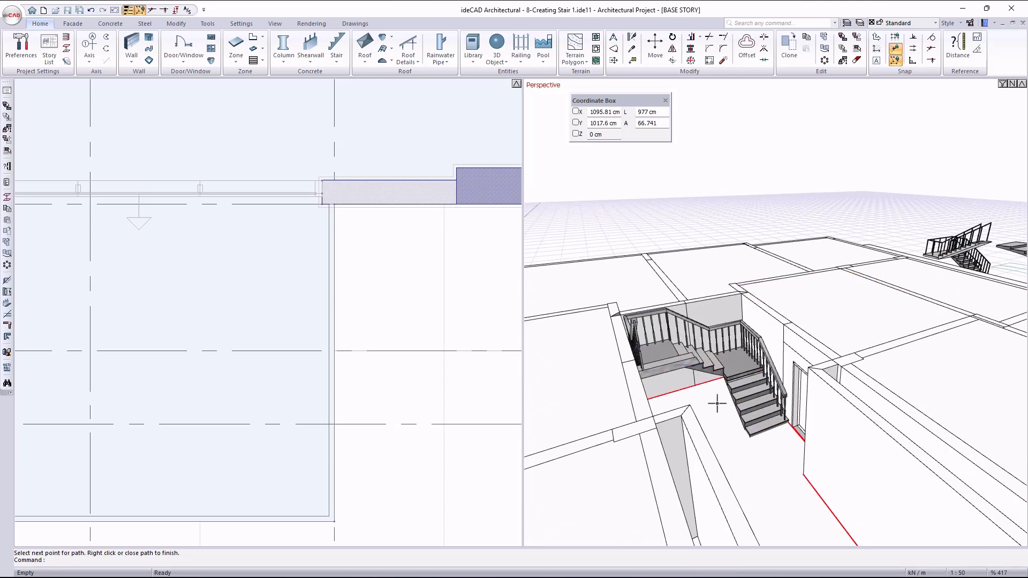
mouse_move(692, 402)
ctrl+middle_down()
mouse_move(657, 415)
mouse_move(670, 416)
ctrl+middle_up()
mouse_move(671, 416)
middle_down()
mouse_move(765, 420)
mouse_move(756, 422)
middle_up()
scroll(757, 422, down, 1)
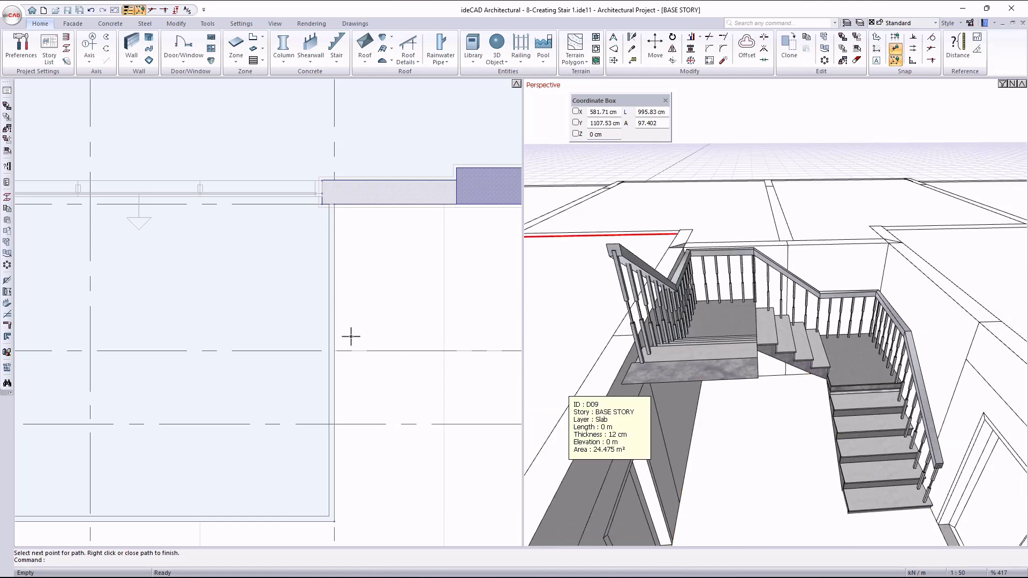
scroll(351, 337, down, 5)
scroll(350, 334, down, 1)
middle_drag(397, 135, 310, 268)
scroll(362, 190, up, 5)
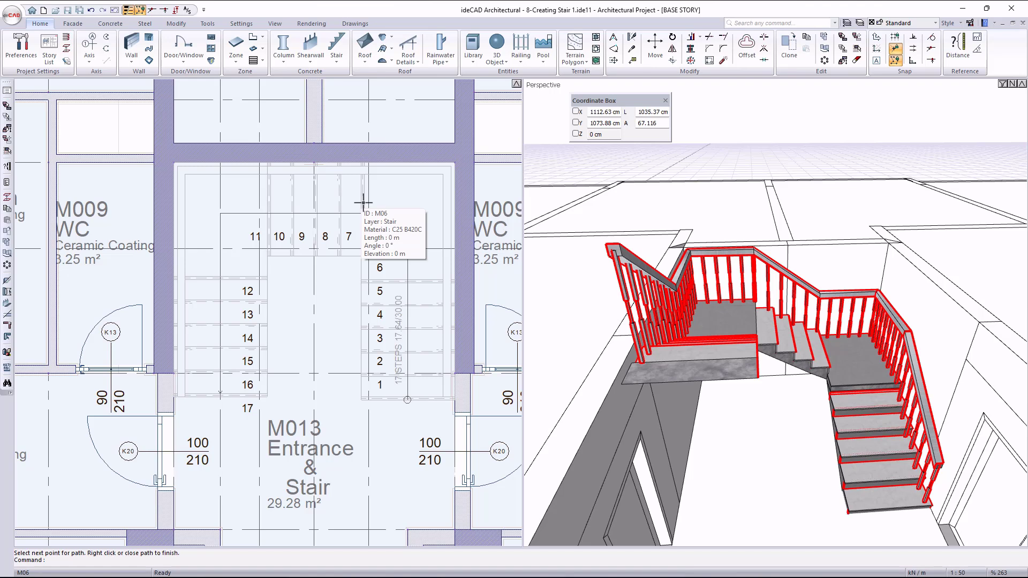
click(338, 64)
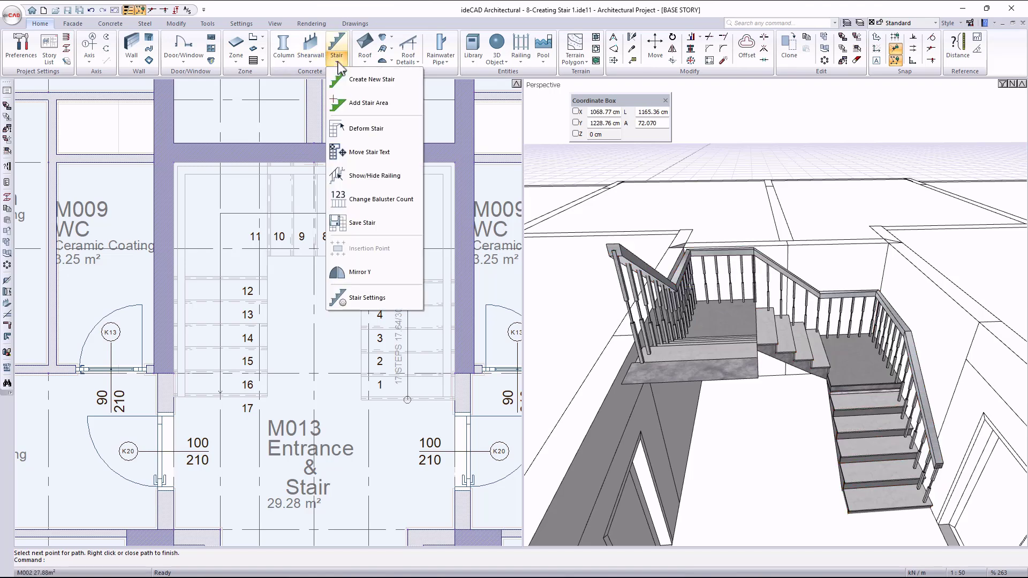
click(387, 181)
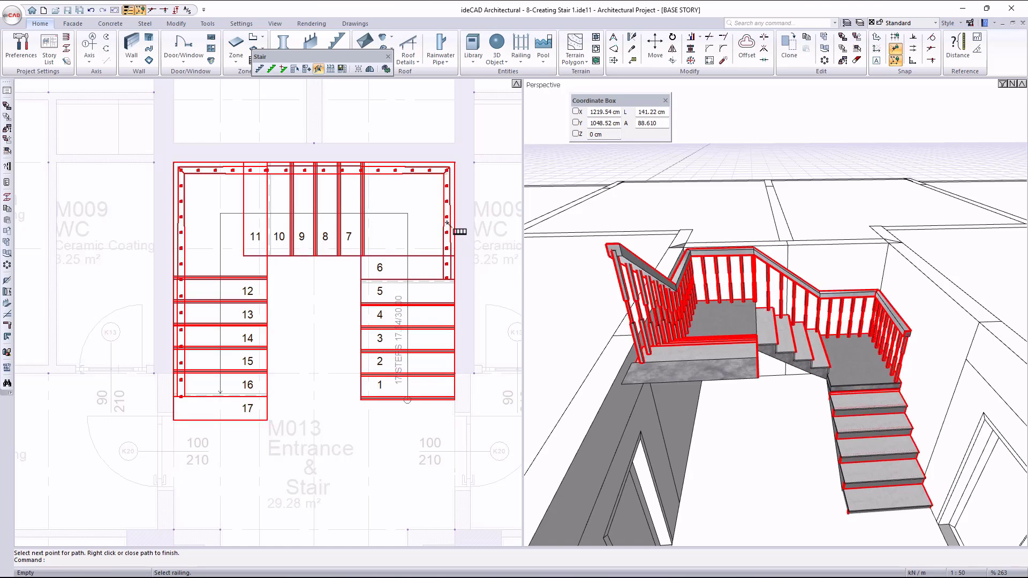
click(438, 174)
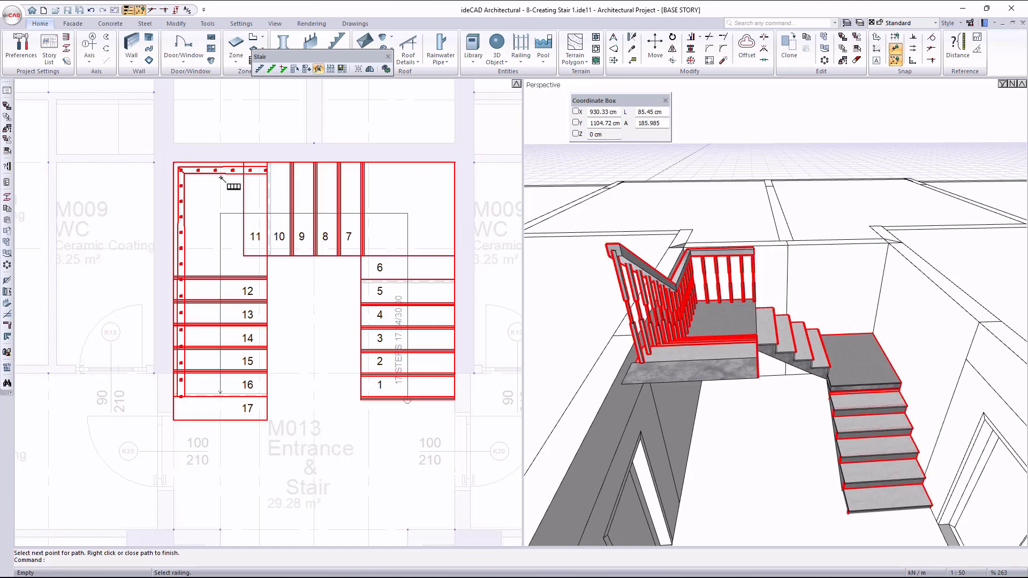
click(195, 306)
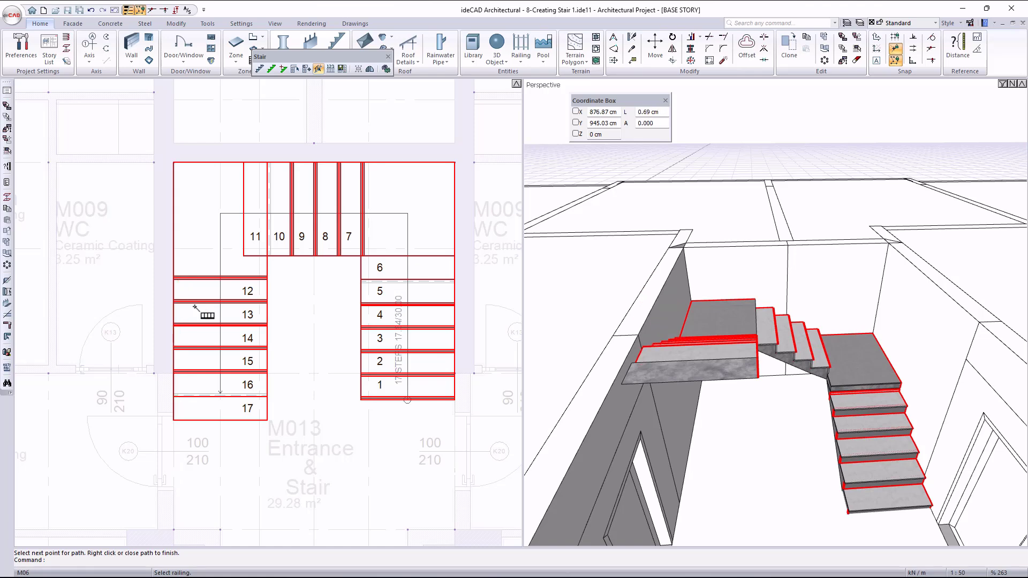
key(Escape)
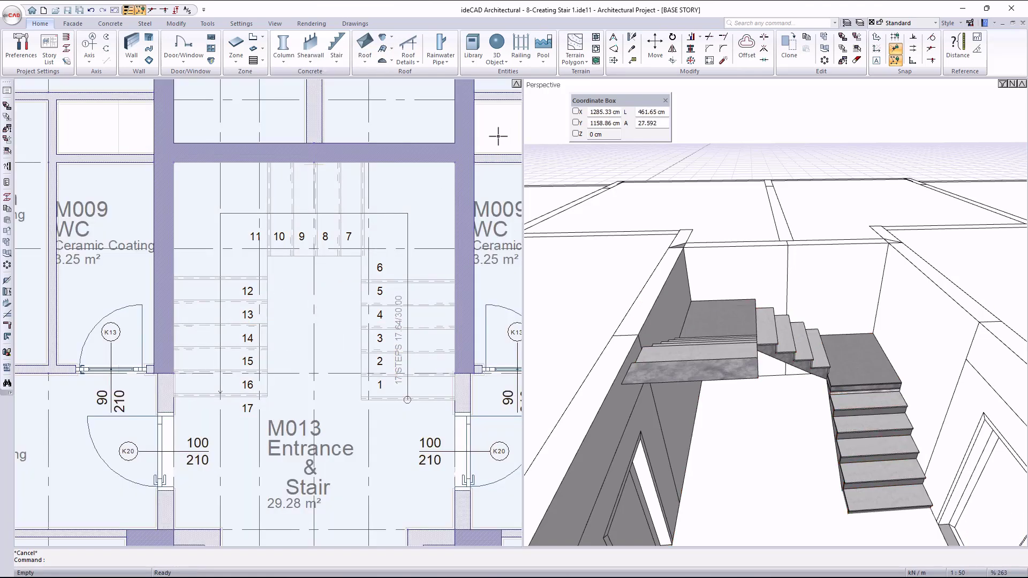
Start a Railing Over Objects path at the inner edge of step 1, with the M06 stair as its base entity.
click(519, 62)
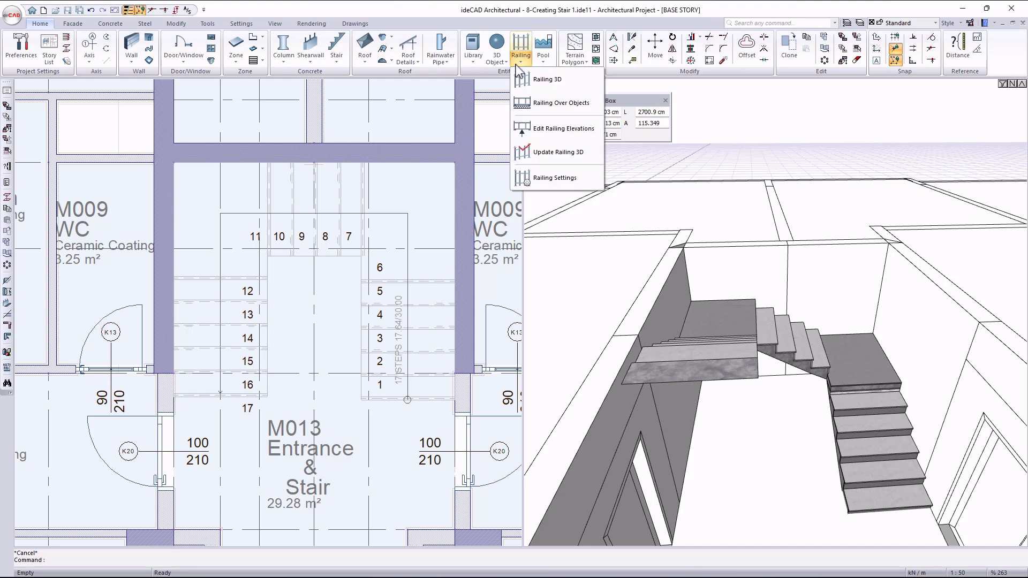
click(548, 104)
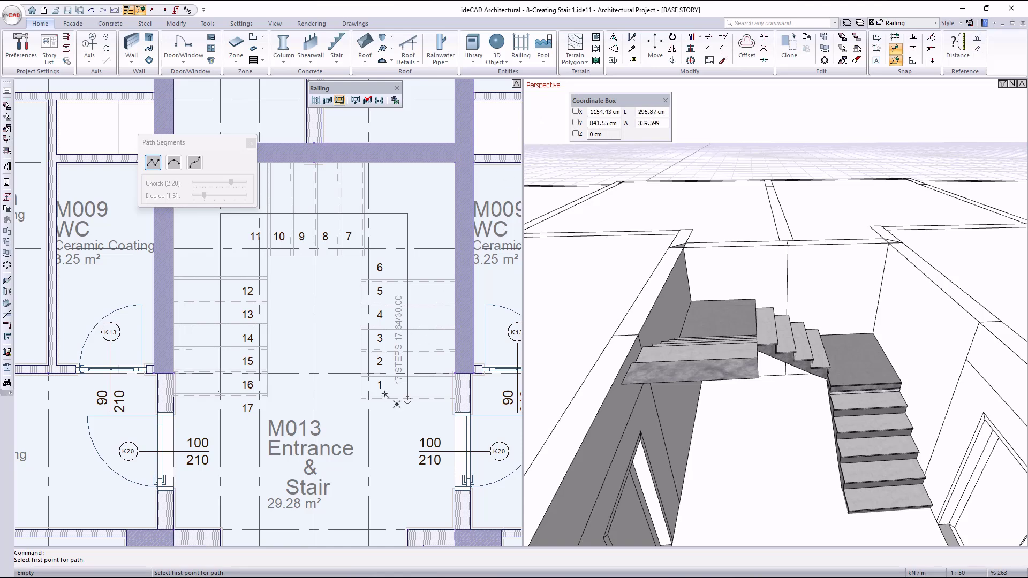
scroll(378, 391, up, 3)
scroll(344, 410, up, 2)
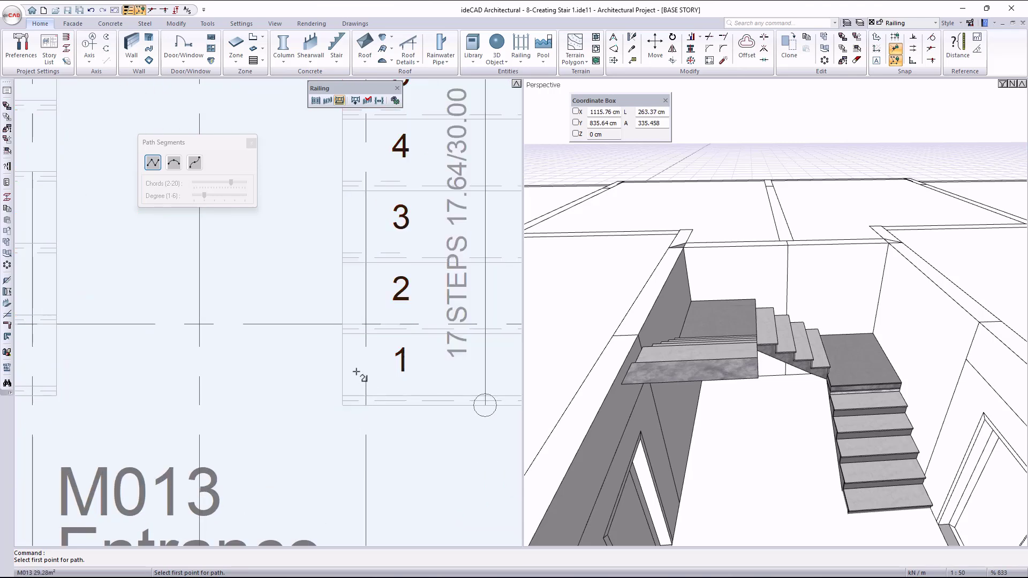
click(358, 372)
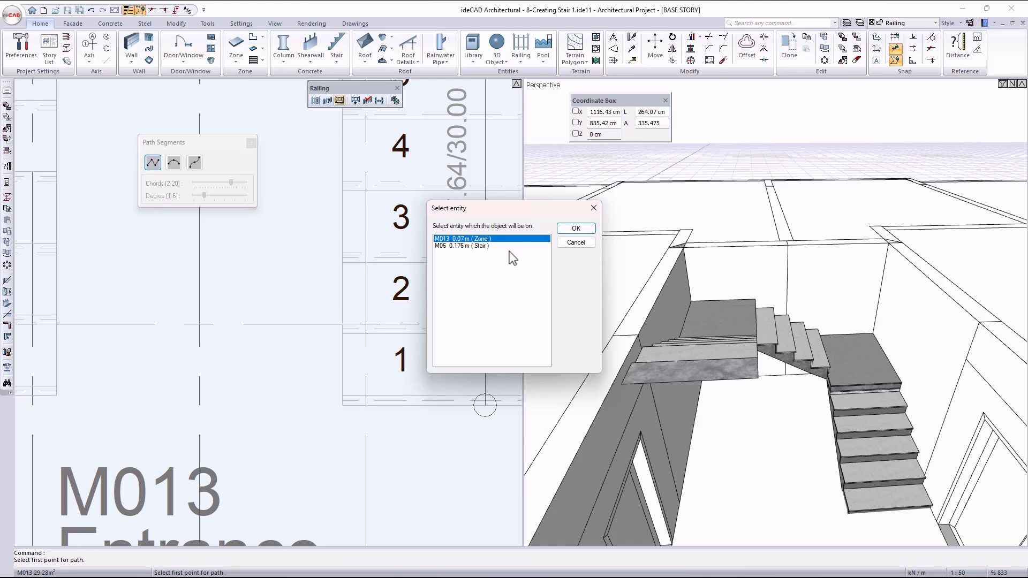
click(480, 246)
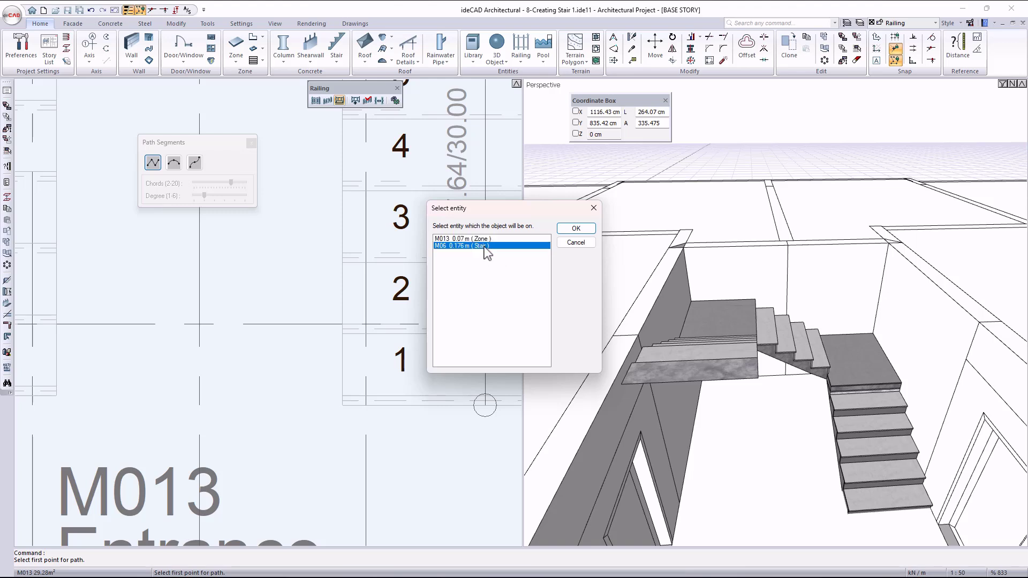
click(575, 228)
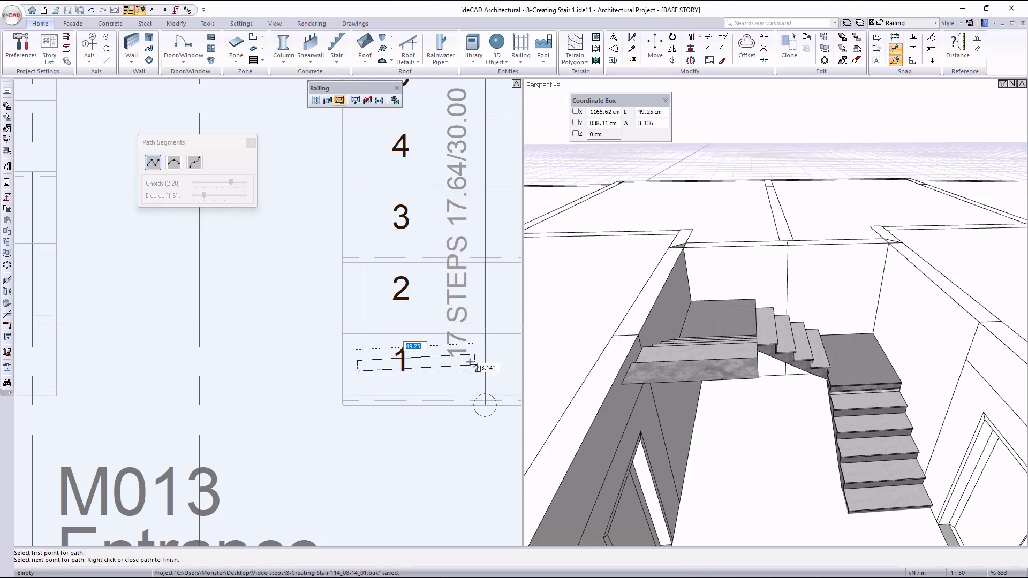
Extend the railing path along the first flight's inner edge to step 4 and about 100 cm further to the corner landing, based on stair M06.
scroll(437, 342, down, 2)
scroll(386, 289, up, 2)
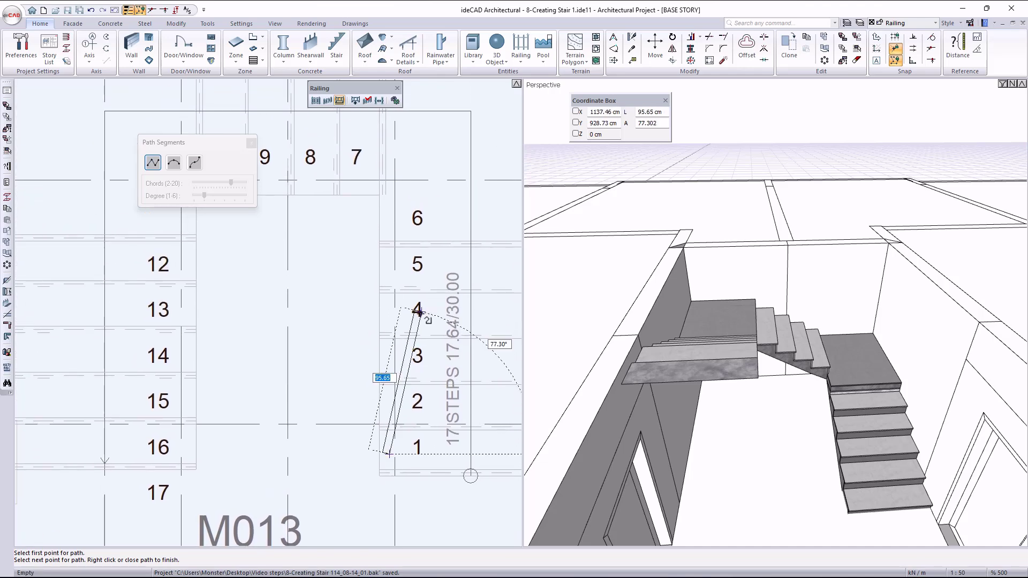
click(371, 308)
click(489, 246)
click(574, 229)
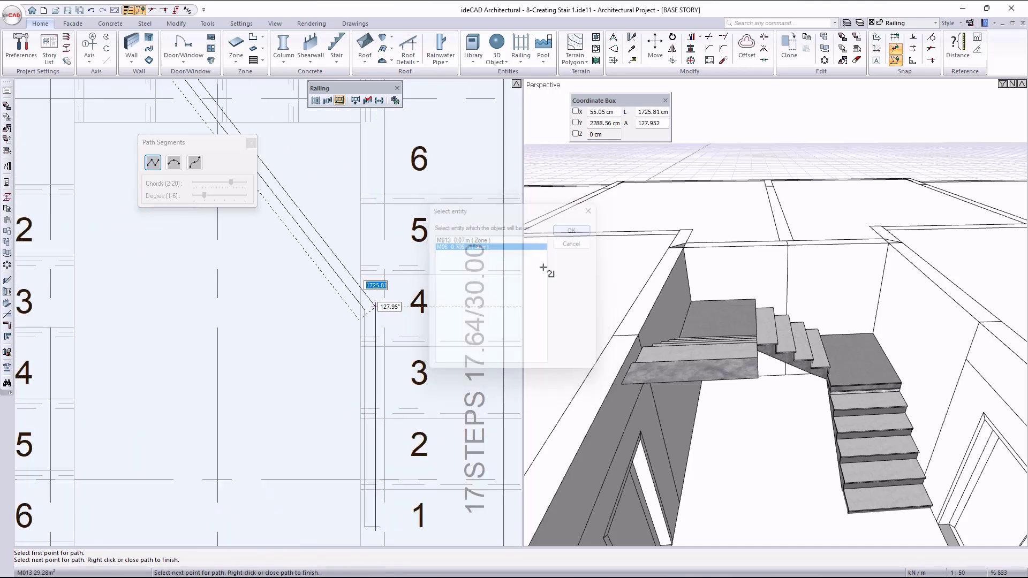
scroll(506, 343, down, 4)
scroll(461, 251, up, 2)
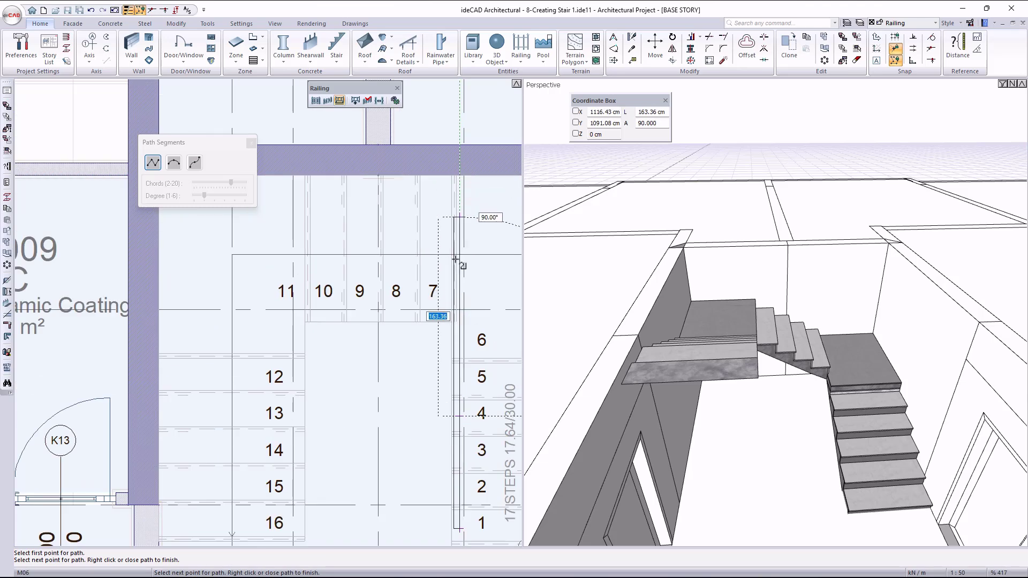
scroll(458, 300, up, 4)
click(328, 304)
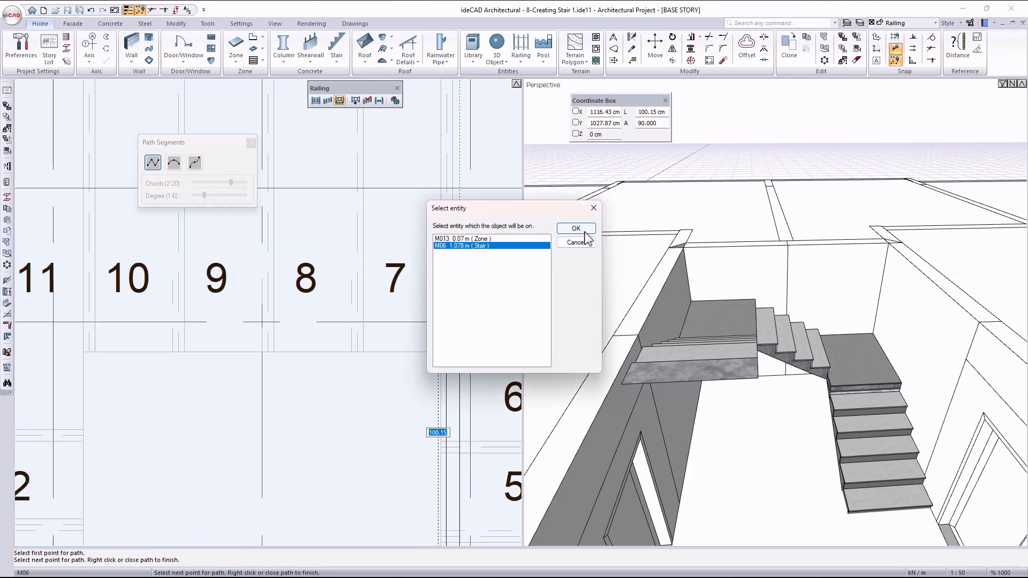
click(575, 228)
Continue the railing path along the middle flight's inner edge about 78 cm and another 62 cm to the corner by step 11, on stair M06.
scroll(452, 299, down, 3)
click(362, 311)
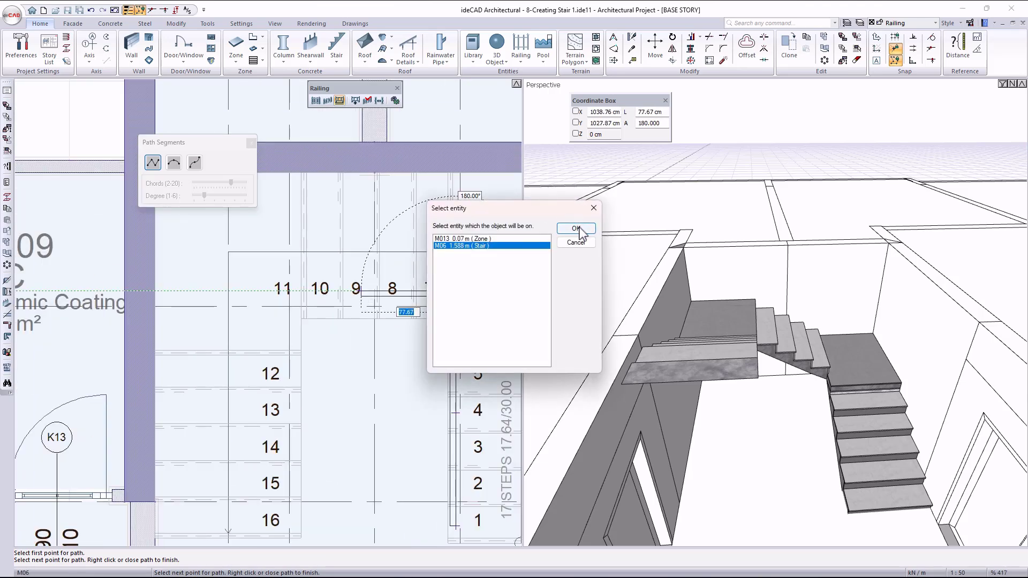
click(575, 228)
click(288, 312)
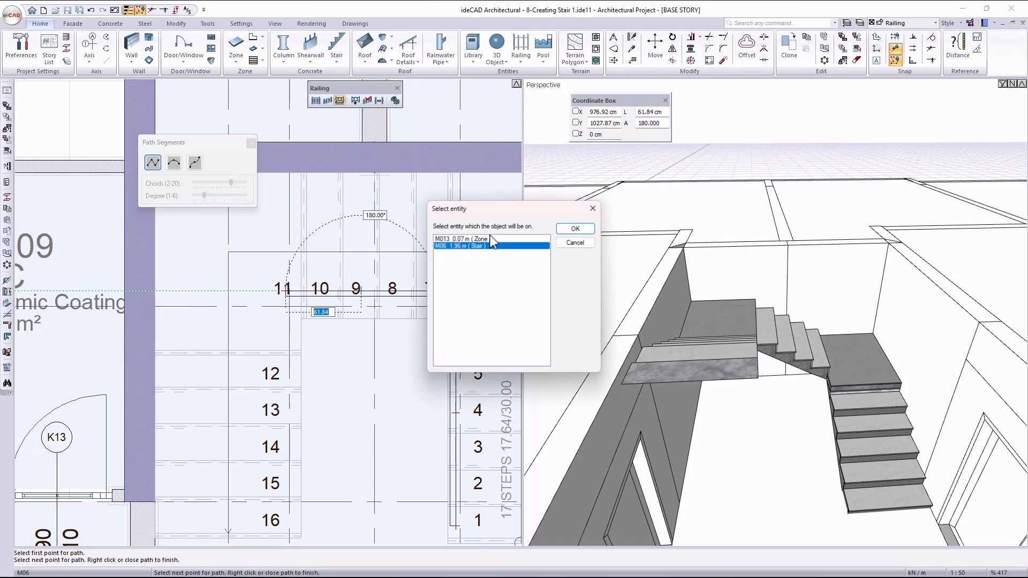
click(575, 229)
Run the railing path along the last flight's inner edge about 125 cm and another 70 cm to step 16, and finish the railing.
click(288, 444)
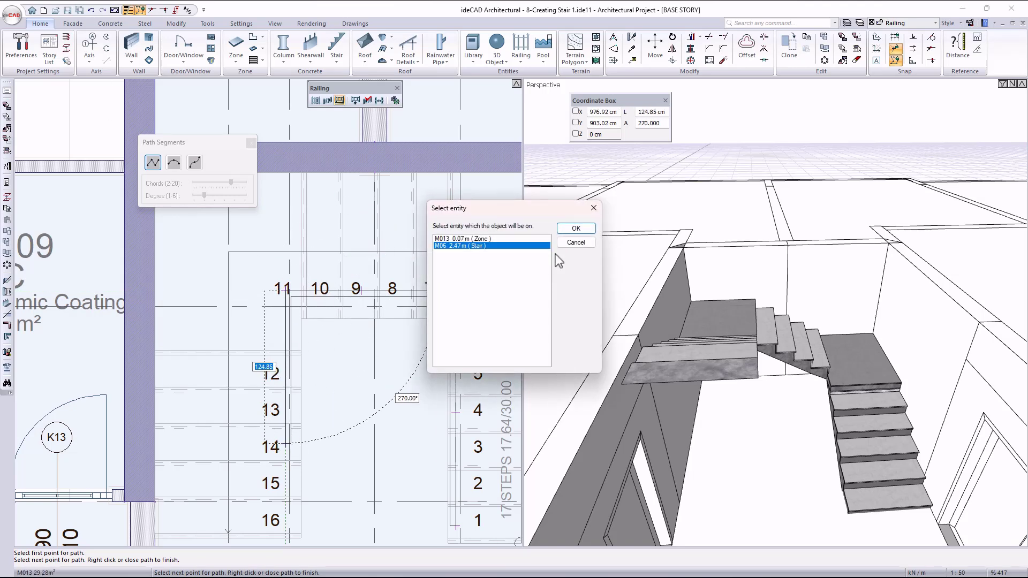
click(576, 228)
scroll(256, 295, down, 3)
scroll(249, 416, up, 4)
click(300, 456)
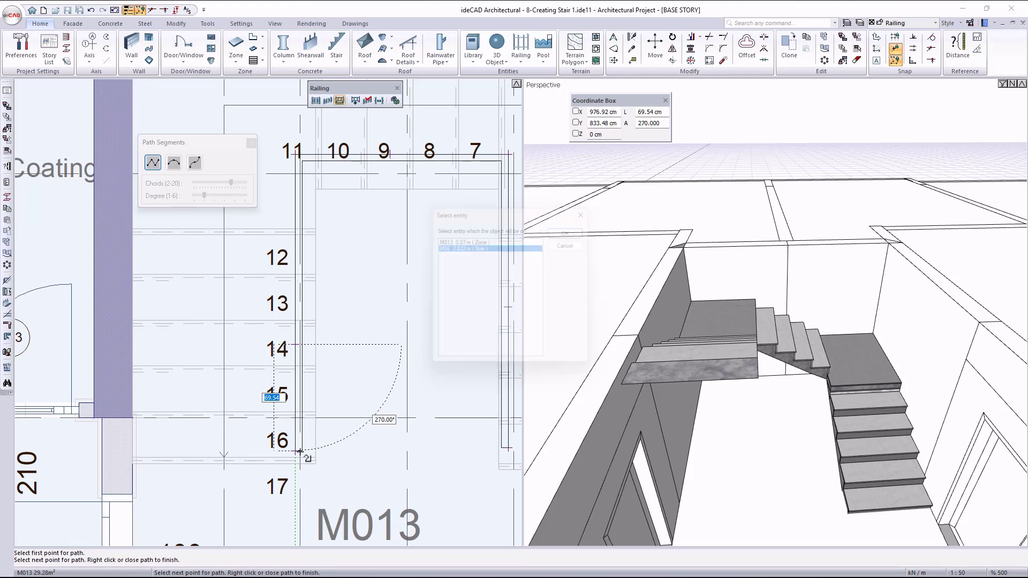
click(576, 230)
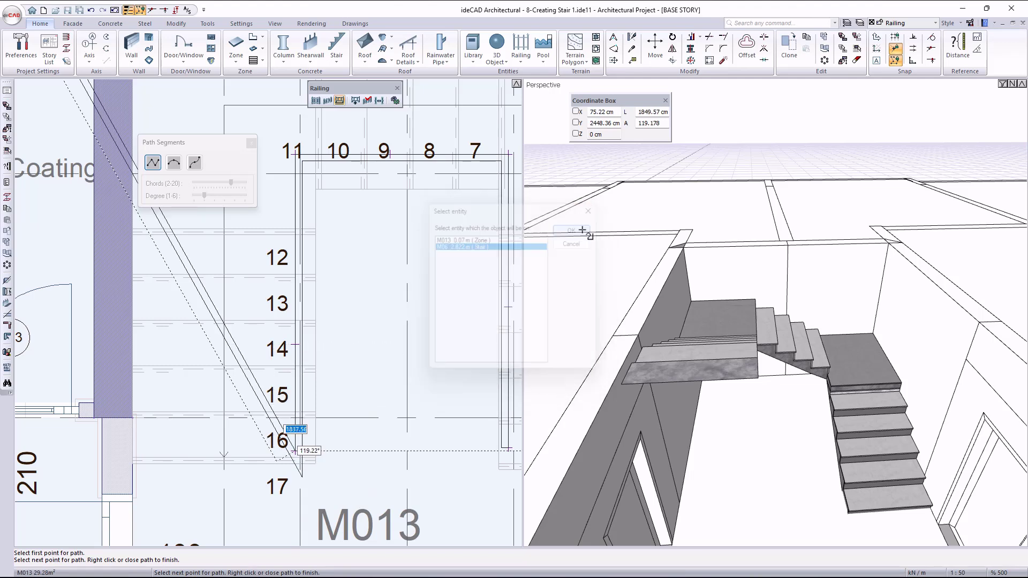
right_click(422, 395)
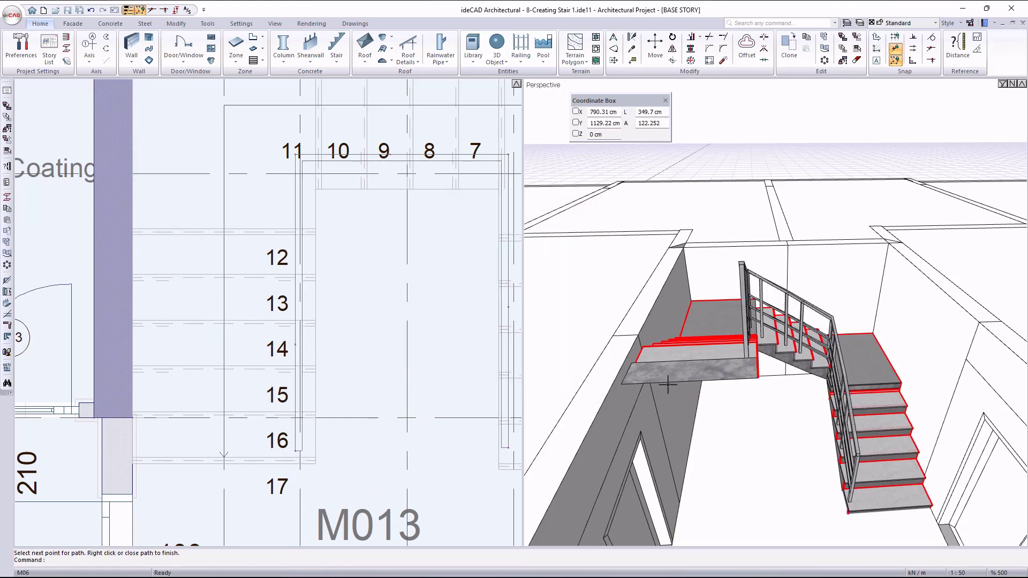
Examine the new stair railing and the M012 balcony railing in perspective, and the balcony area in plan.
scroll(780, 420, up, 3)
shift+middle_drag(782, 428, 753, 385)
scroll(753, 385, down, 3)
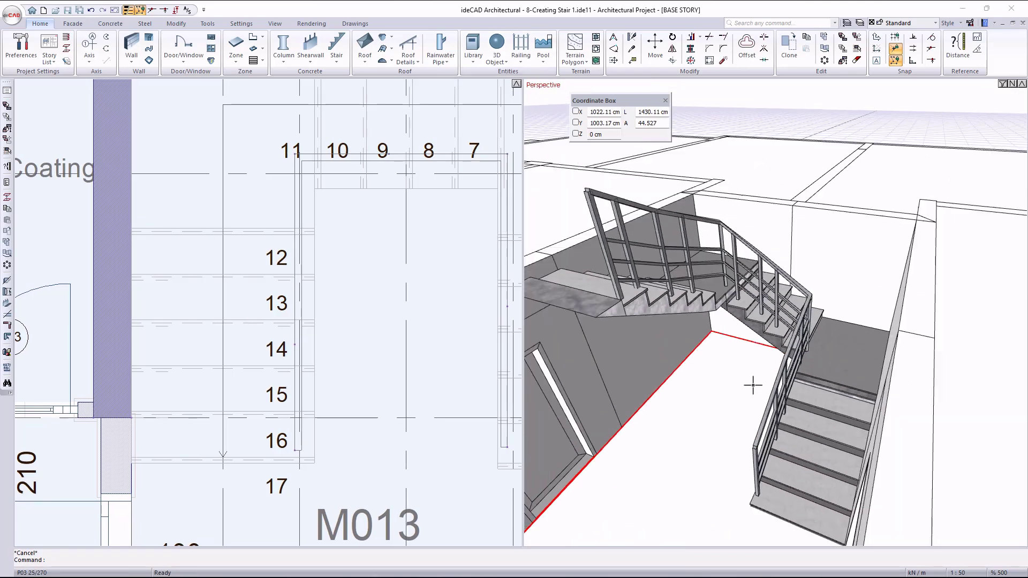
scroll(753, 385, down, 6)
scroll(615, 429, up, 5)
shift+middle_drag(845, 429, 777, 417)
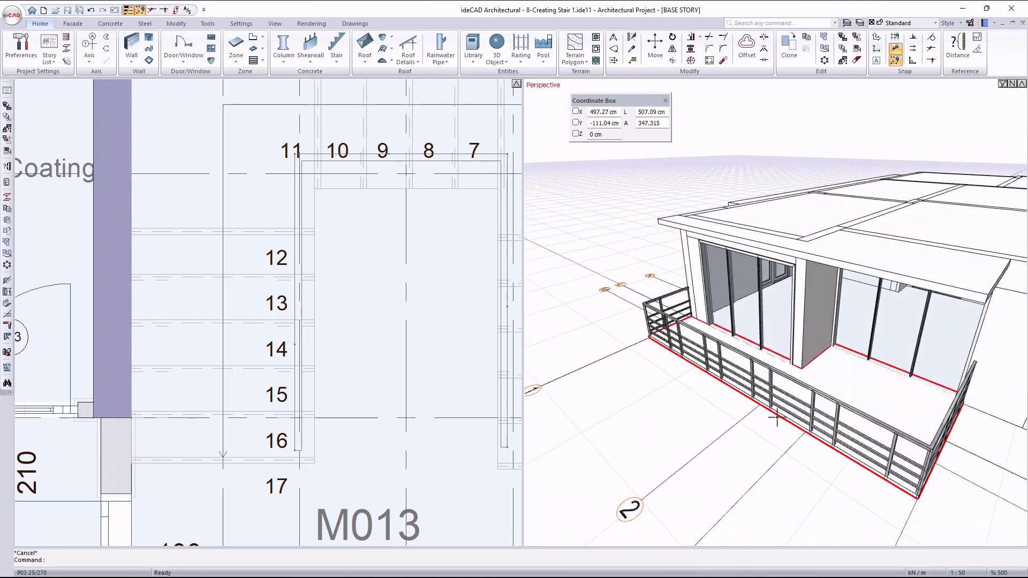
scroll(328, 259, down, 6)
scroll(239, 232, up, 4)
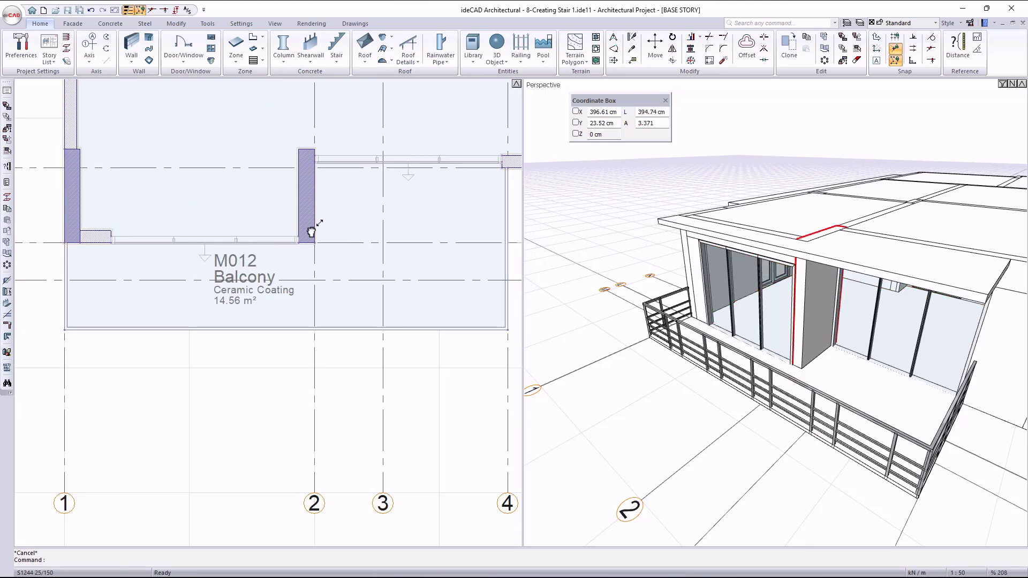
Set the elevation of the M012 balcony railing's end node beside the axis 1 column to 300.
middle_drag(311, 232, 299, 278)
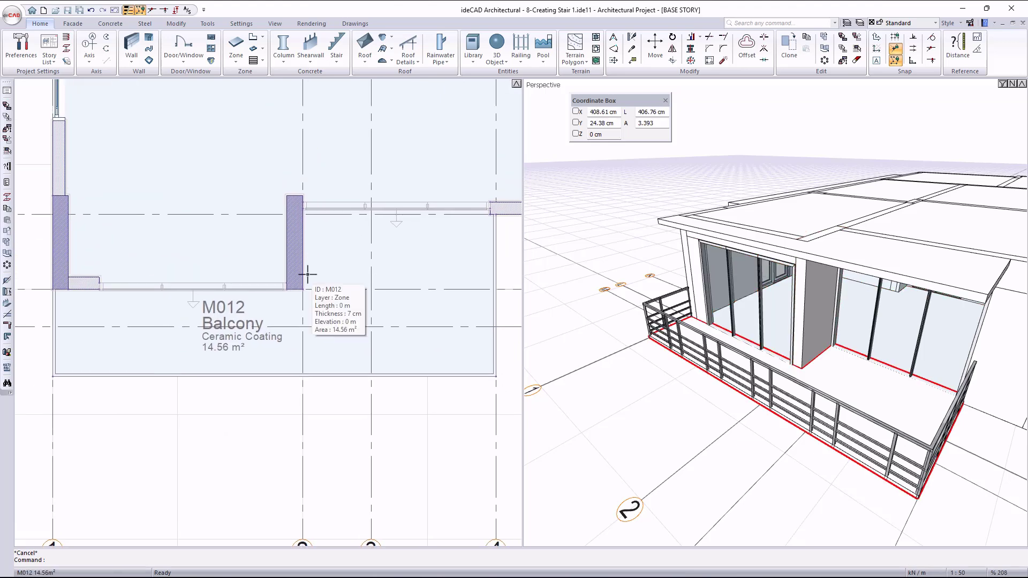
click(517, 64)
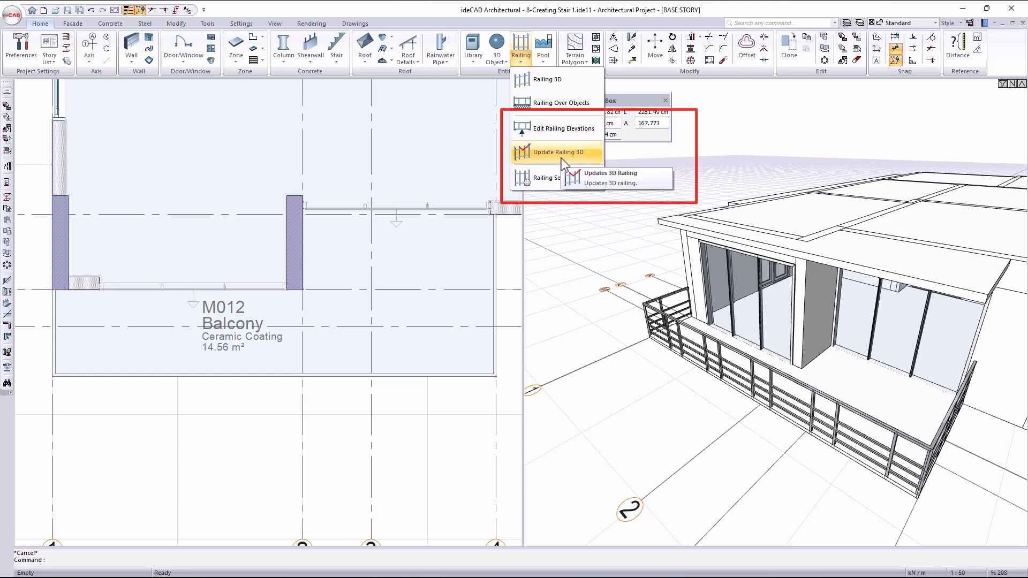
key(Escape)
click(520, 56)
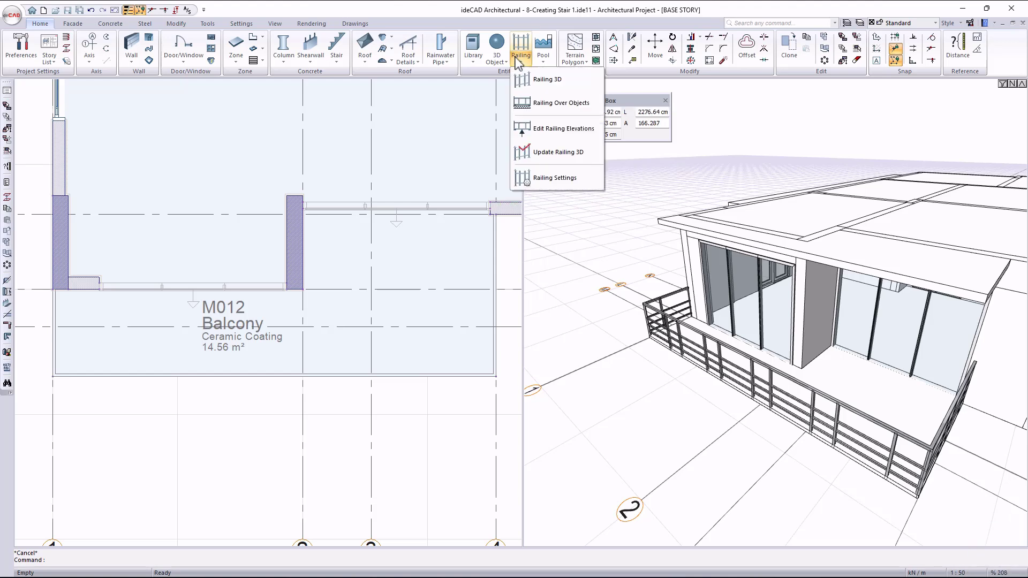
click(583, 135)
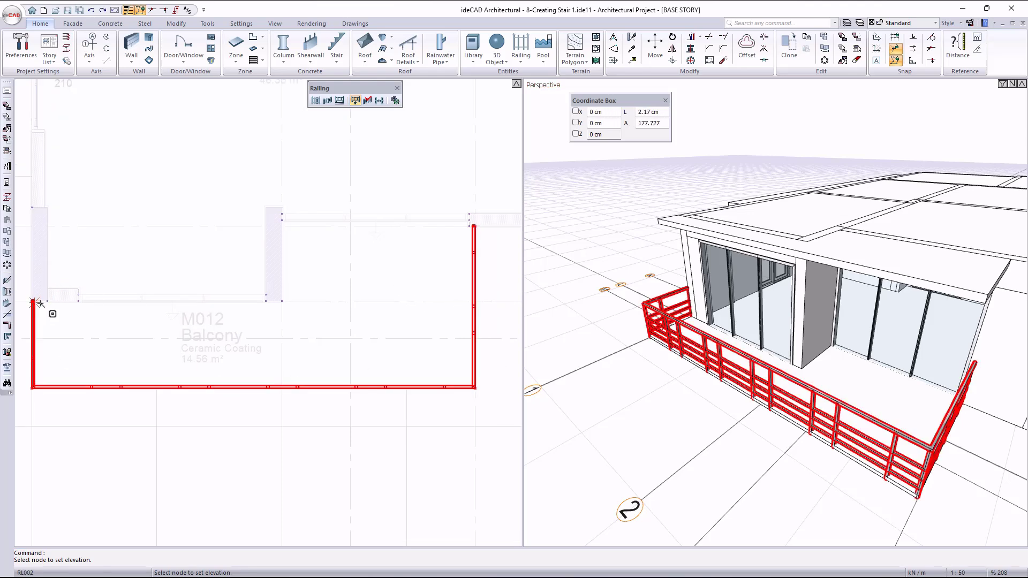
middle_drag(66, 299, 179, 306)
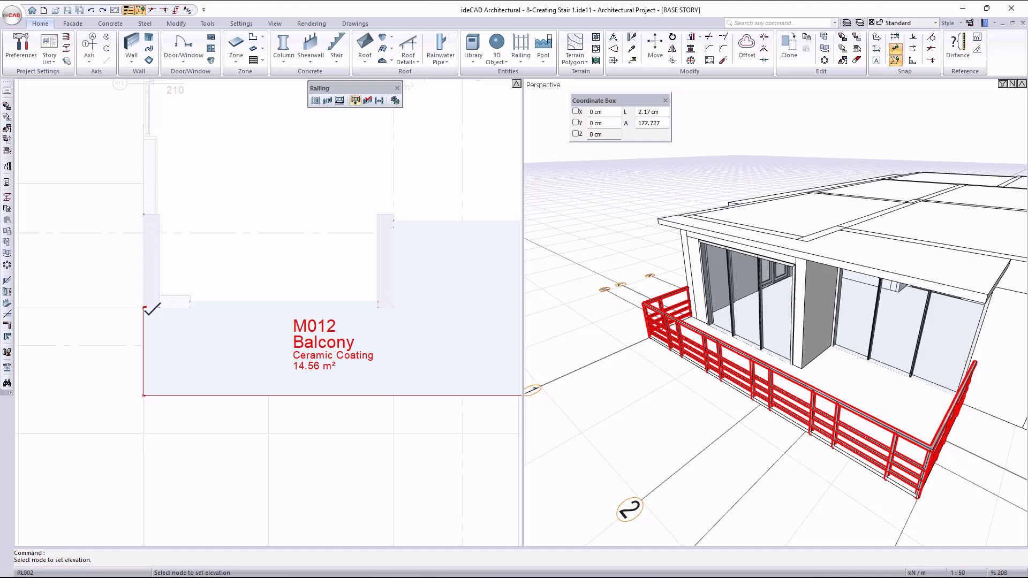
click(145, 308)
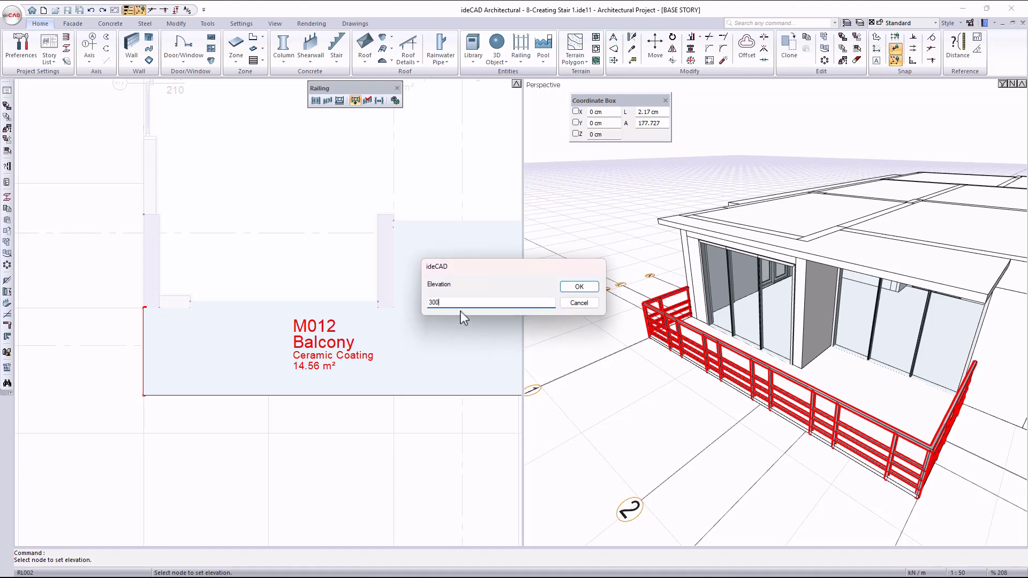
click(579, 287)
middle_drag(683, 259, 719, 227)
scroll(717, 220, up, 3)
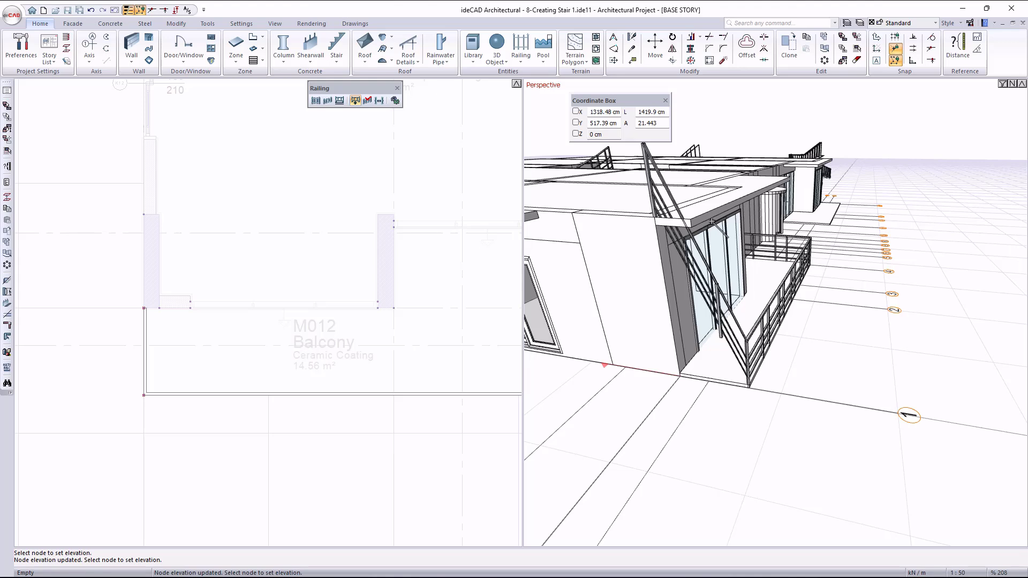
Update the balcony railing in 3D, basing its end node beside the axis 1 column on zone M012.
click(529, 60)
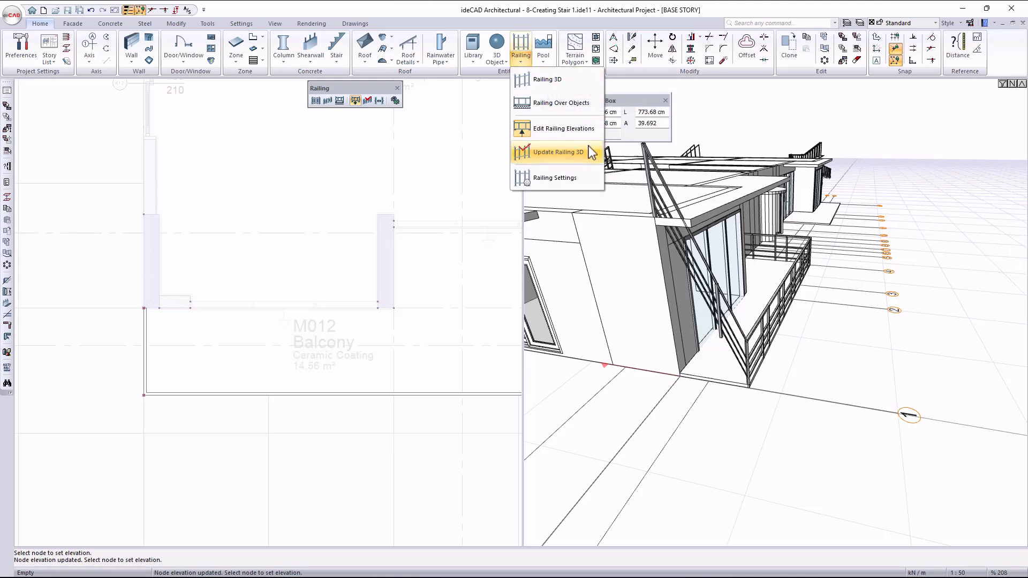
click(578, 160)
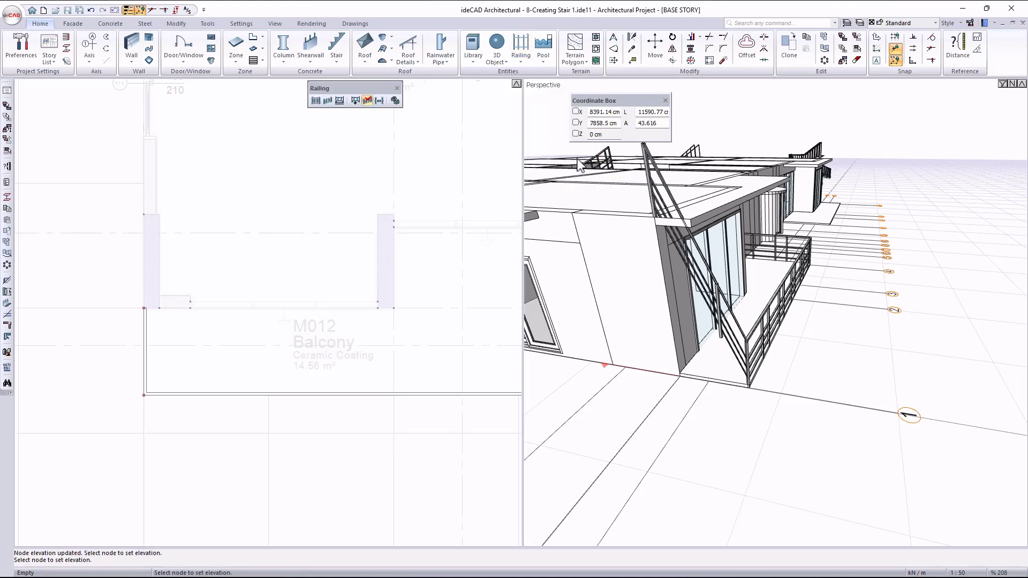
click(143, 309)
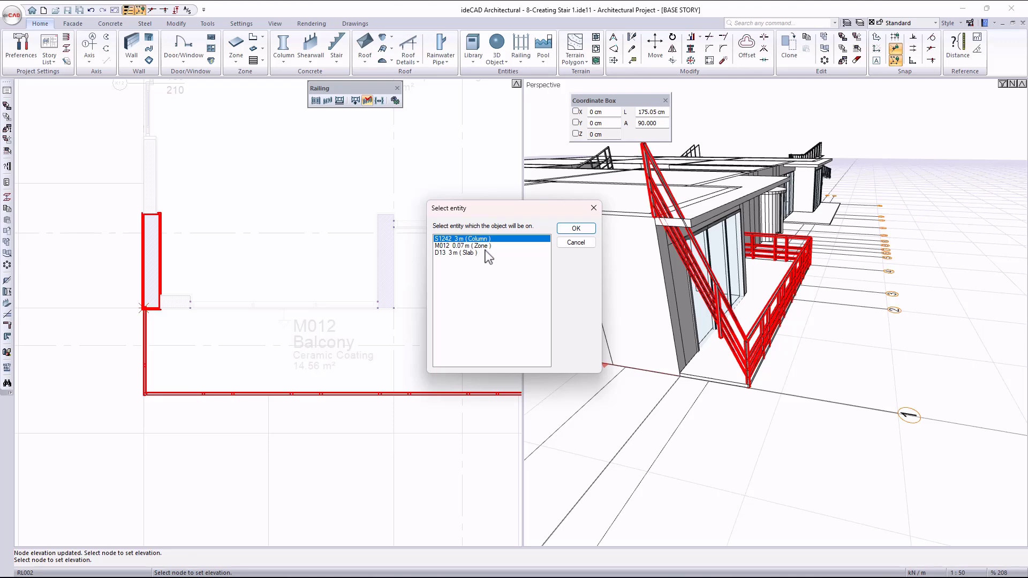
click(579, 229)
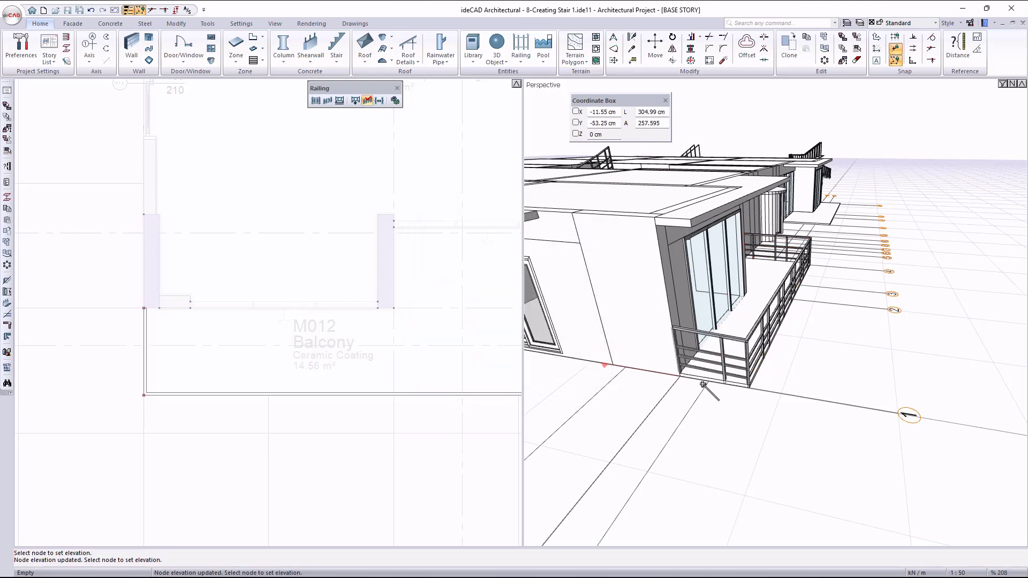
scroll(691, 386, up, 3)
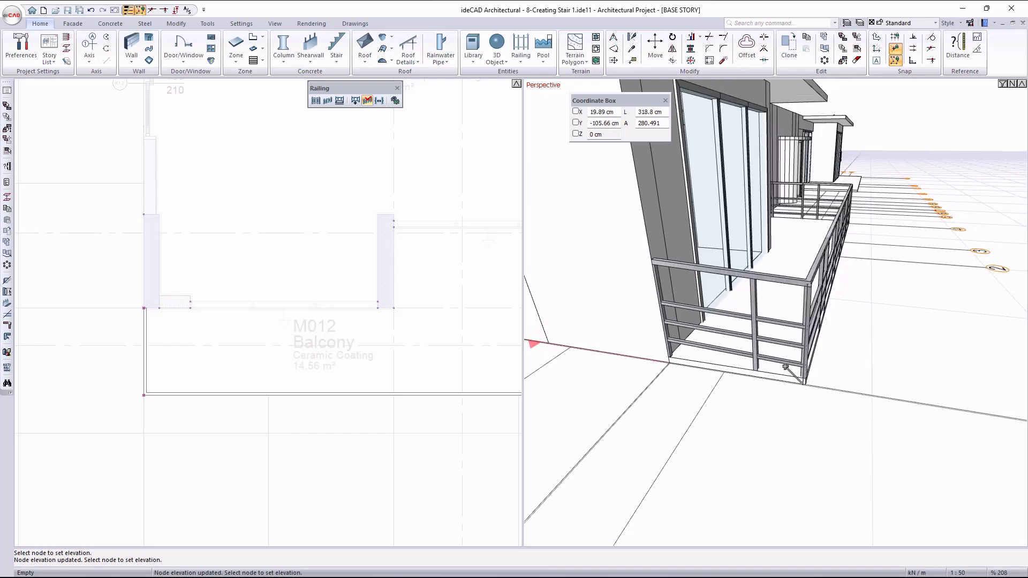
key(Escape)
scroll(315, 369, down, 5)
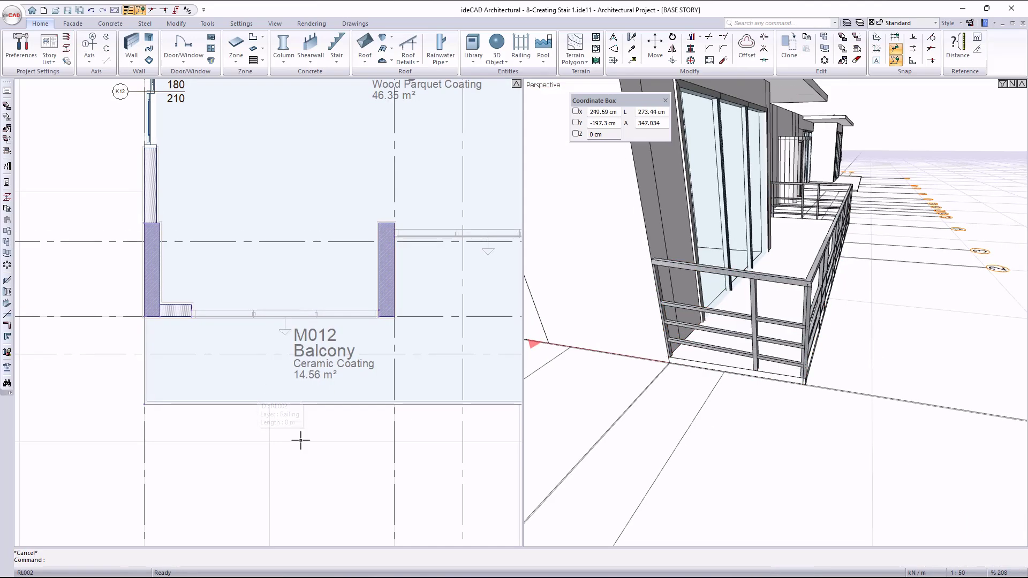
scroll(814, 355, down, 2)
scroll(813, 354, down, 4)
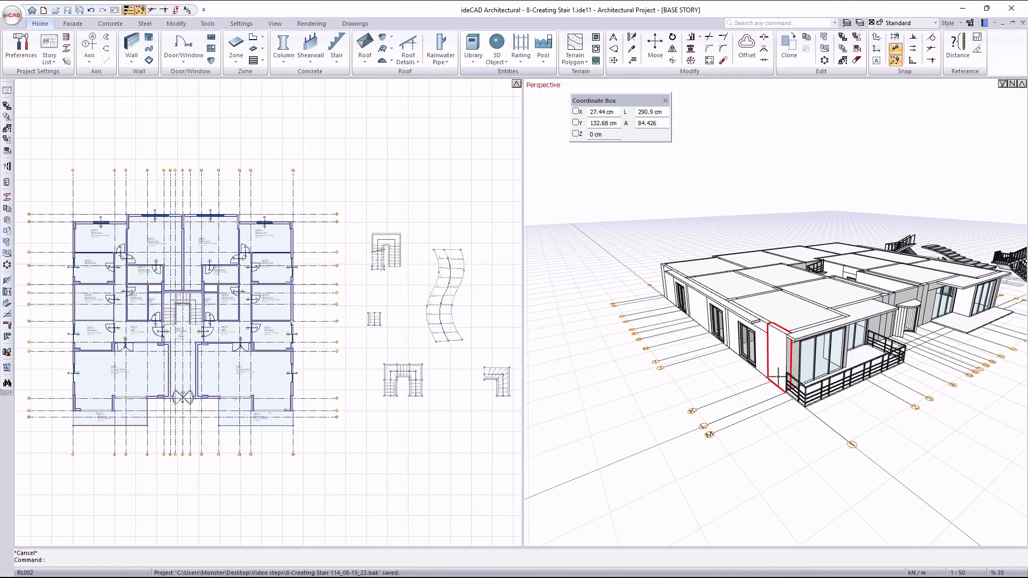
middle_drag(812, 359, 688, 278)
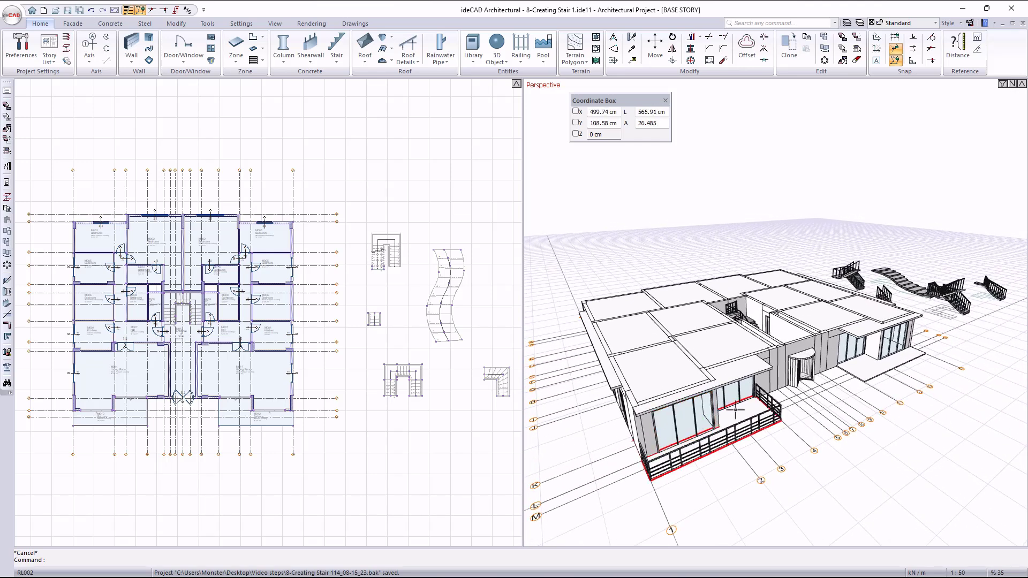